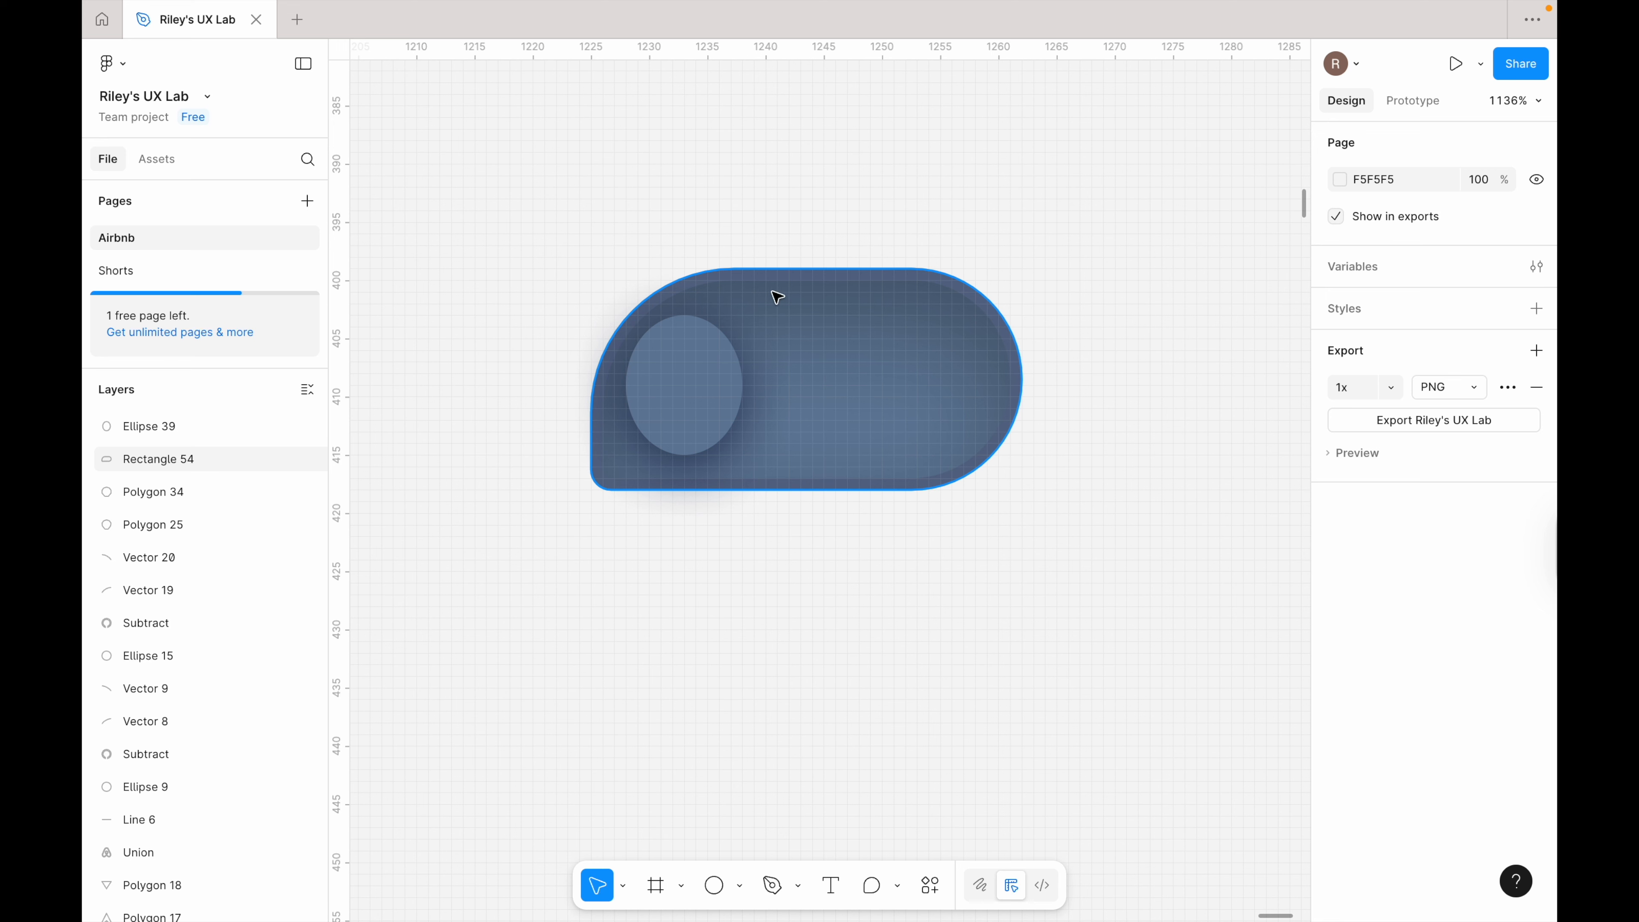
Step: Set the badge ellipse's fill opacity to 1% and show its drop shadow behind transparent areas
left_click(708, 396)
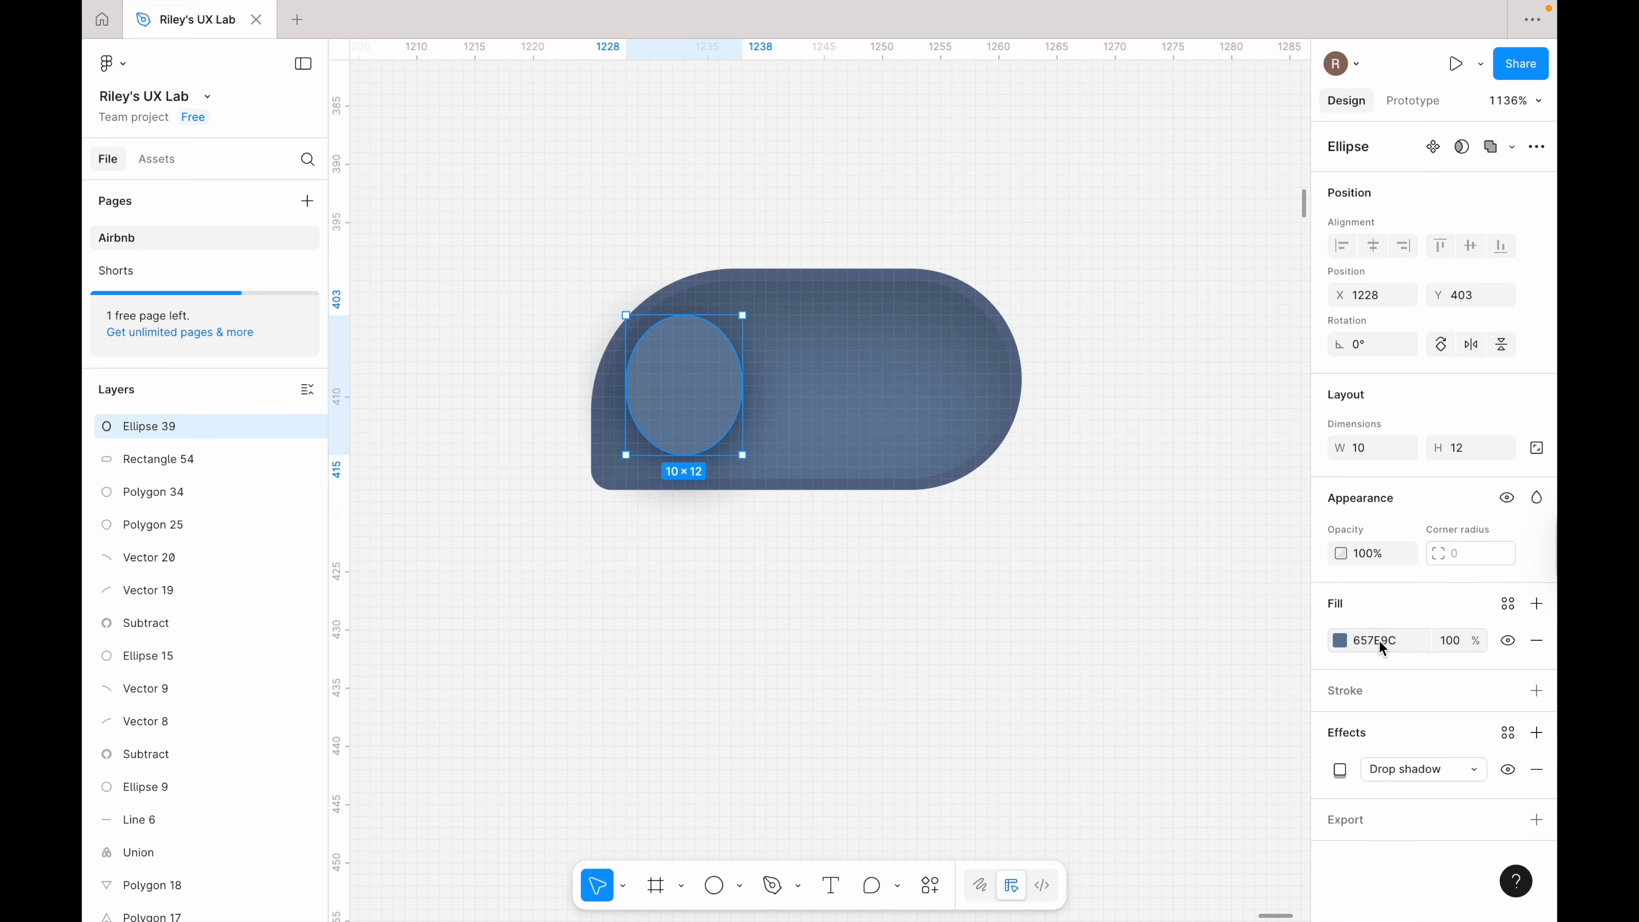
left_click(1453, 643)
type("1")
left_click(1340, 769)
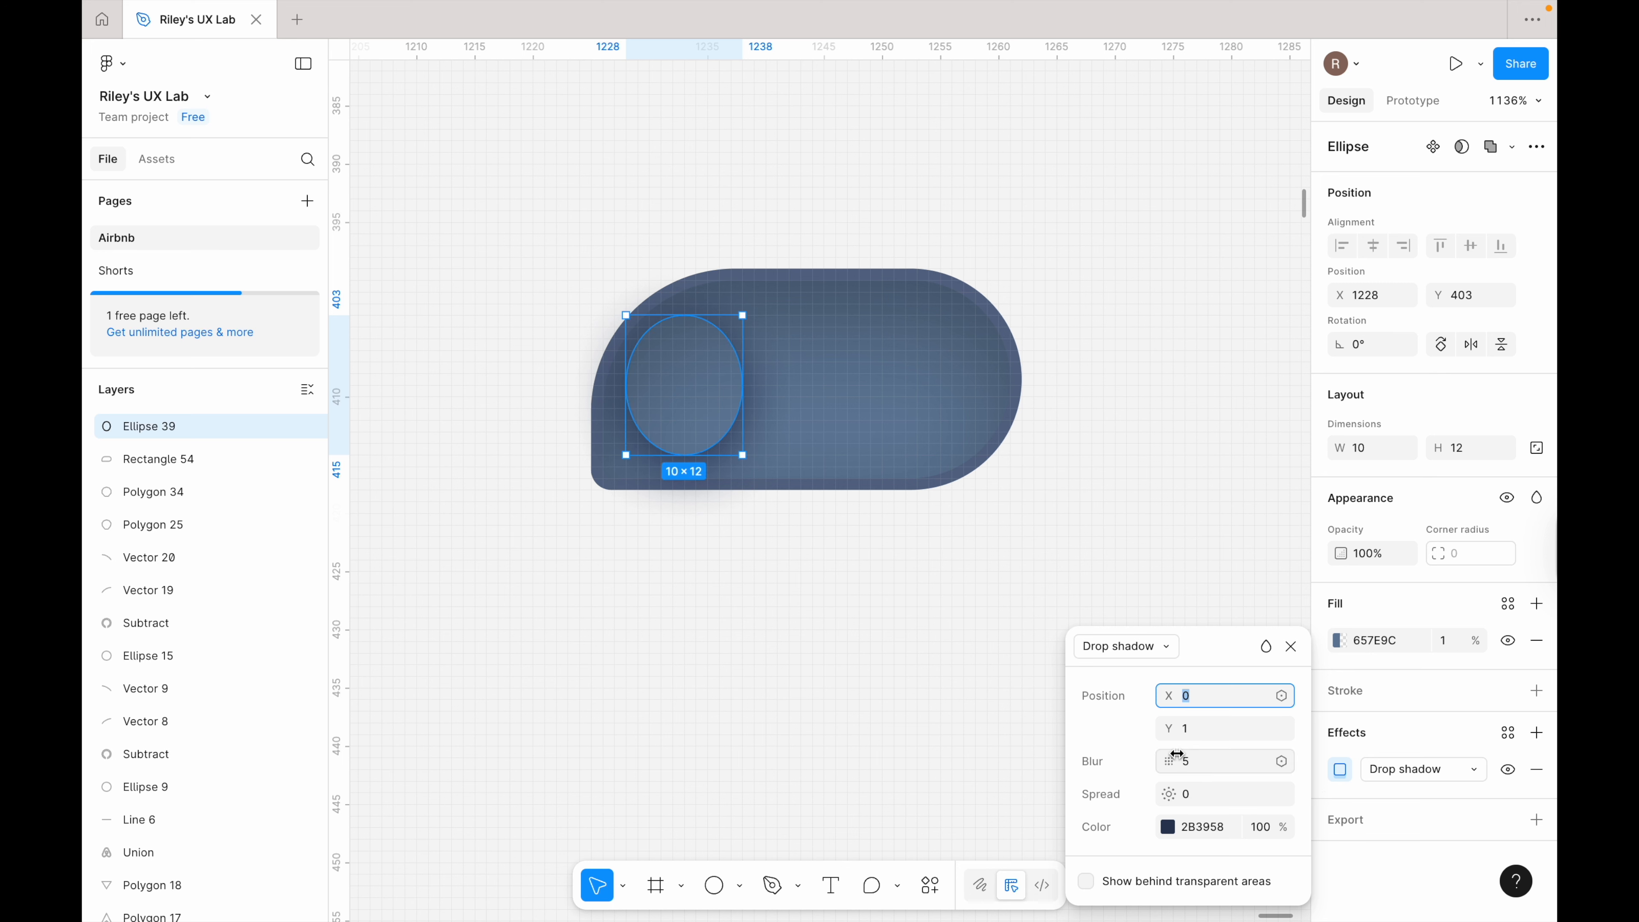
left_click(1088, 885)
left_click(979, 598)
scroll(979, 597, "down", 1)
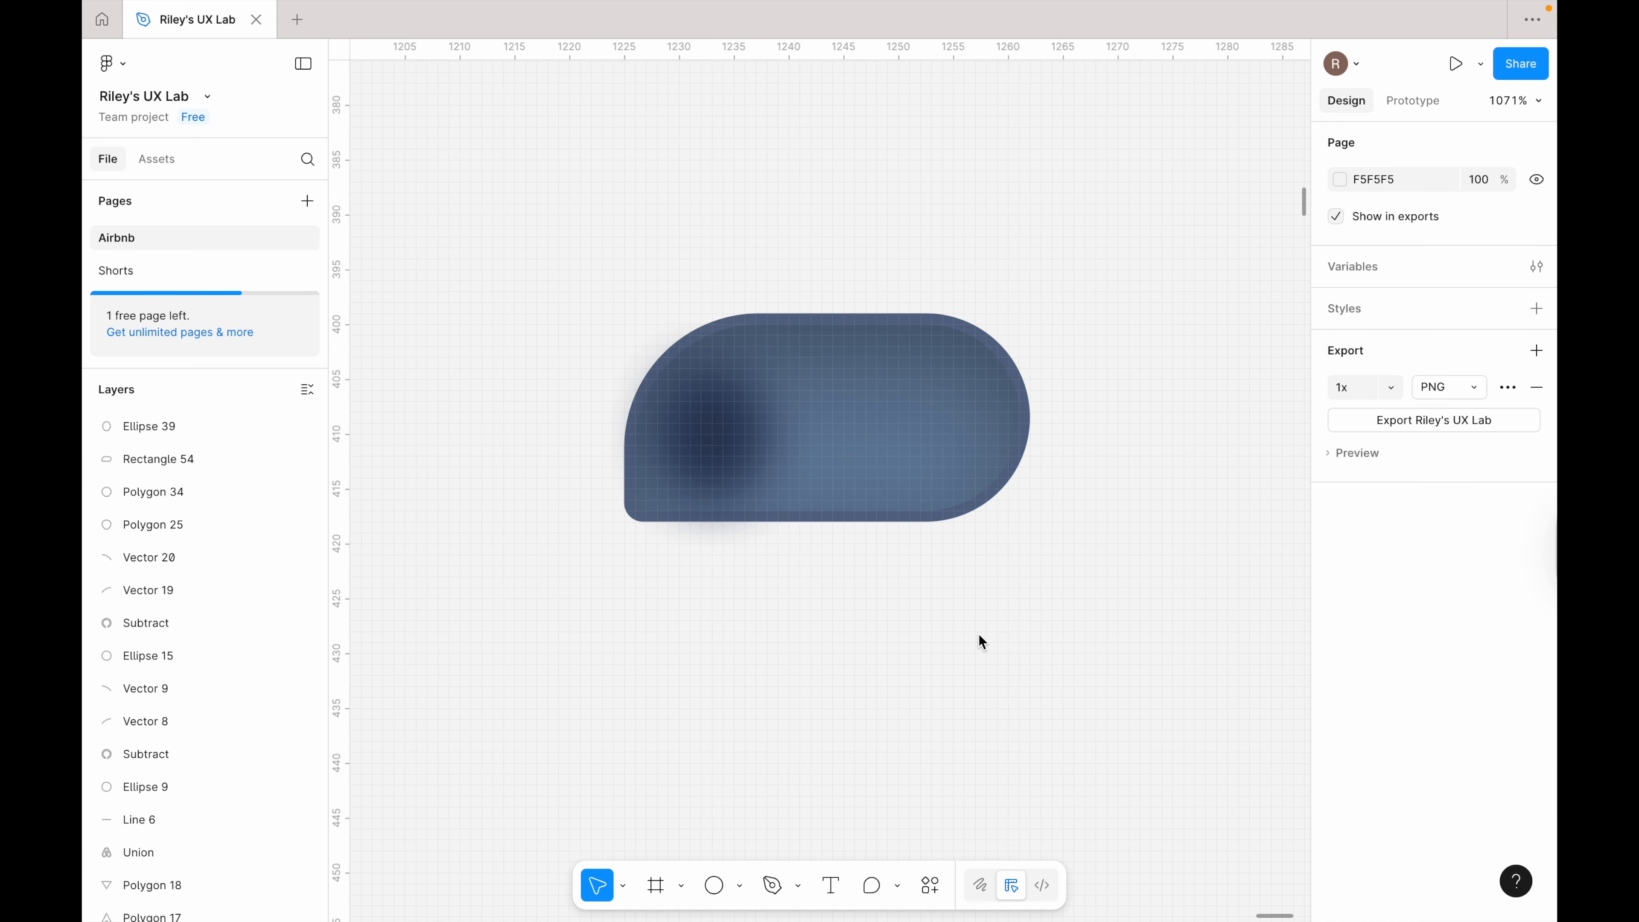
Step: Duplicate the dark shadow ellipse horizontally to the badge's right half at X 1248, Y 403
left_click(741, 449)
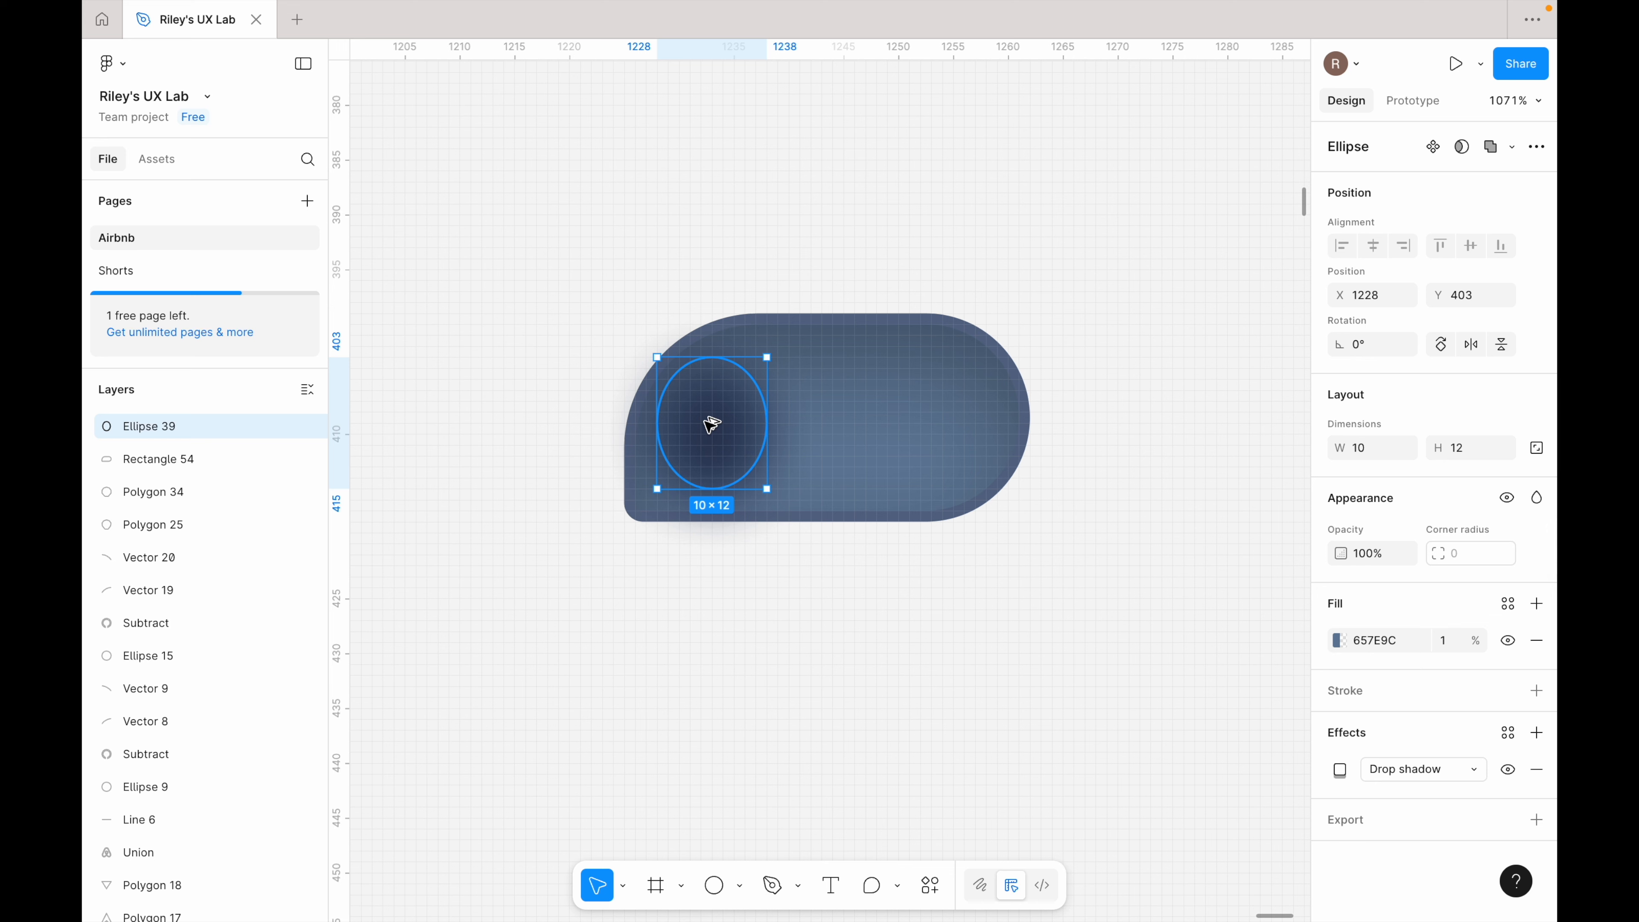
left_click_drag(710, 424, 933, 436)
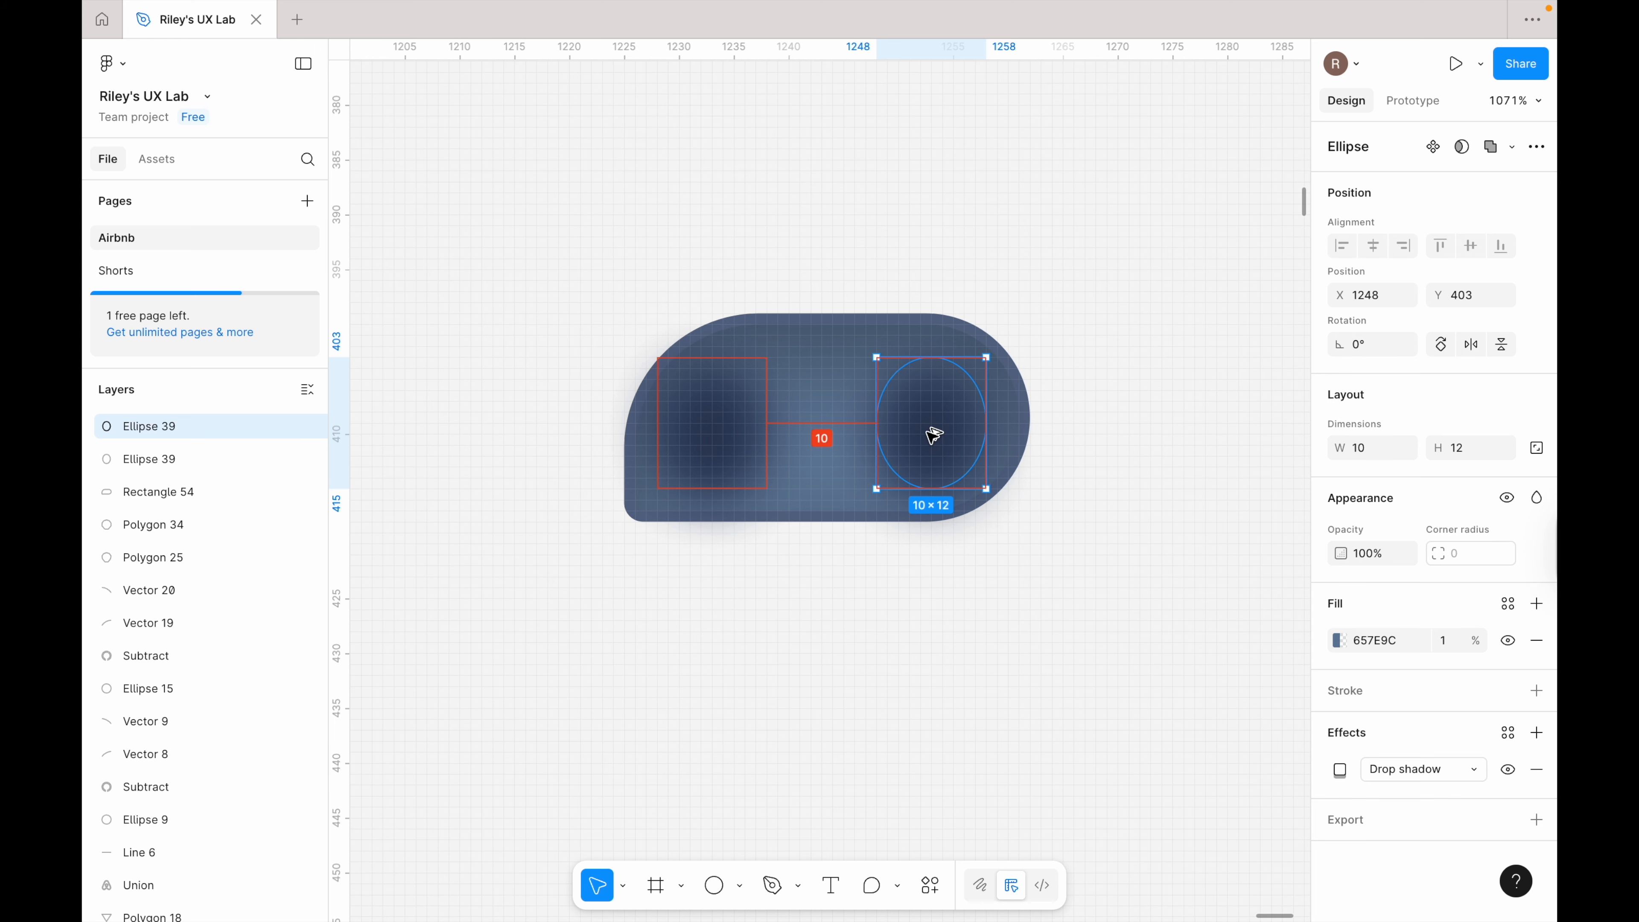
scroll(850, 477, "down", 3)
left_click(669, 559)
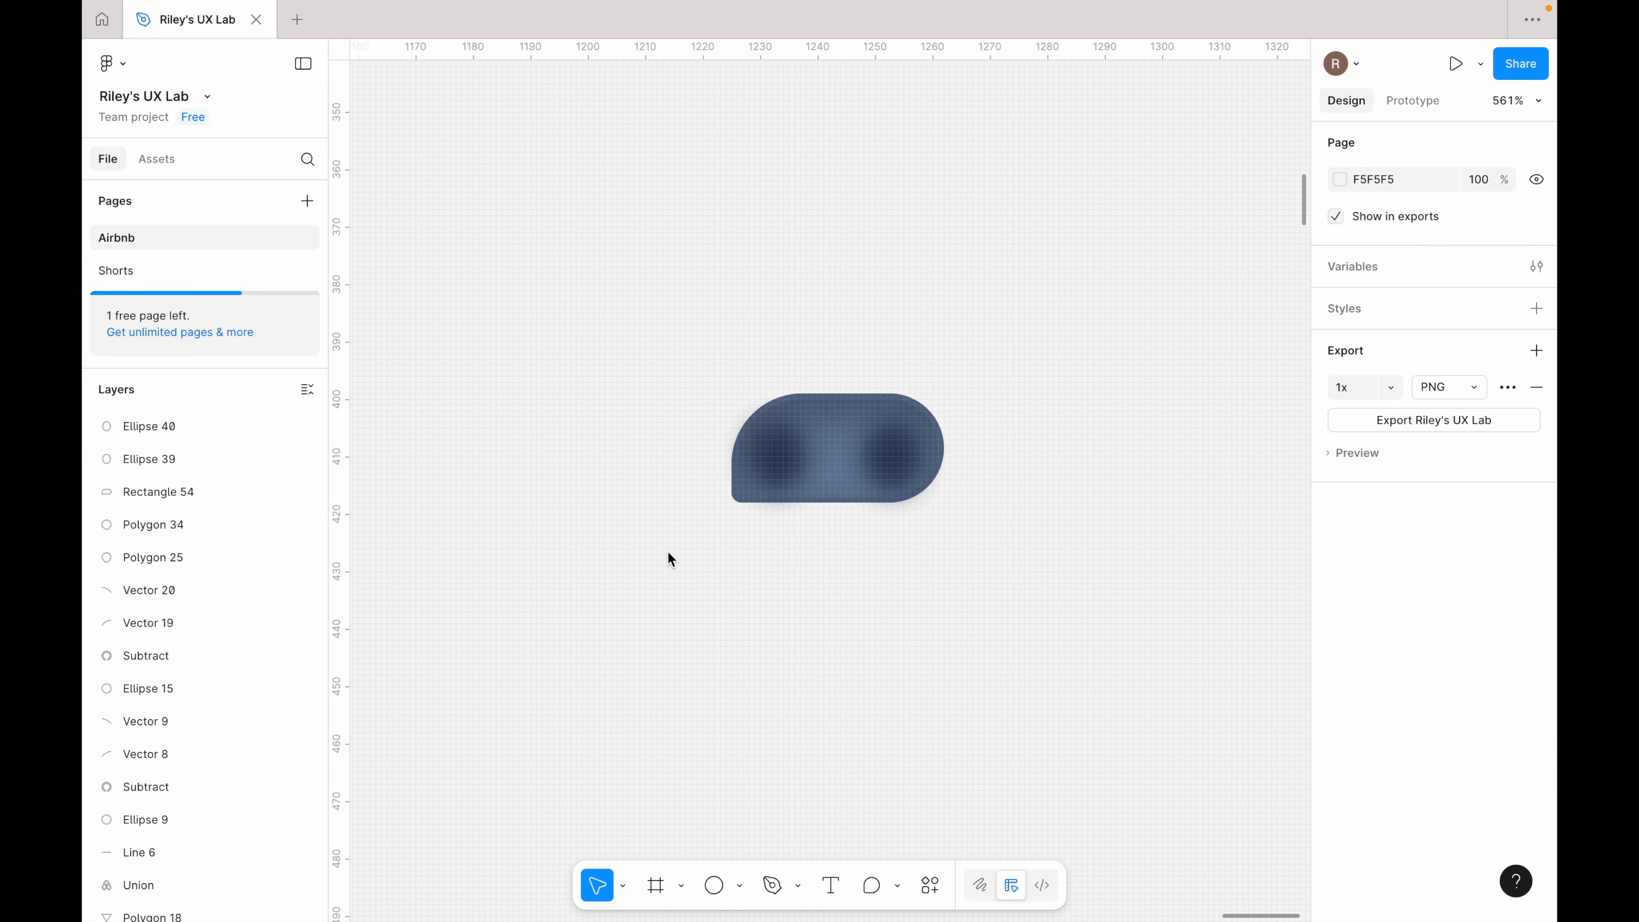
Step: Create an 8 × 8 ellipse and place it below the badge at X 1240, Y 431
key("o")
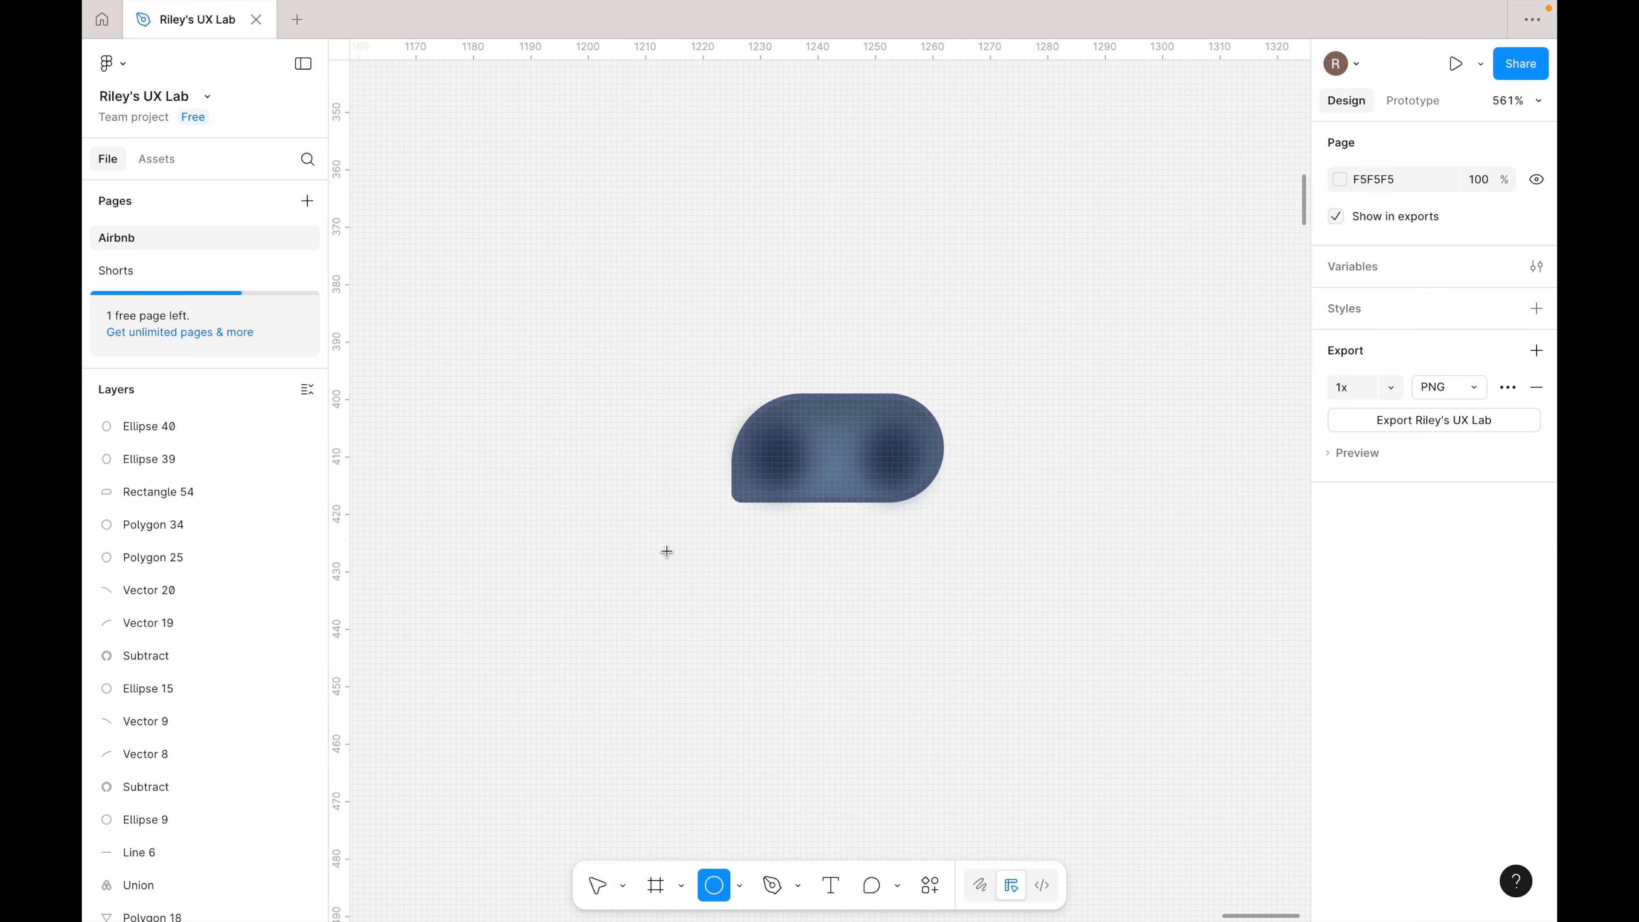
left_click(865, 586)
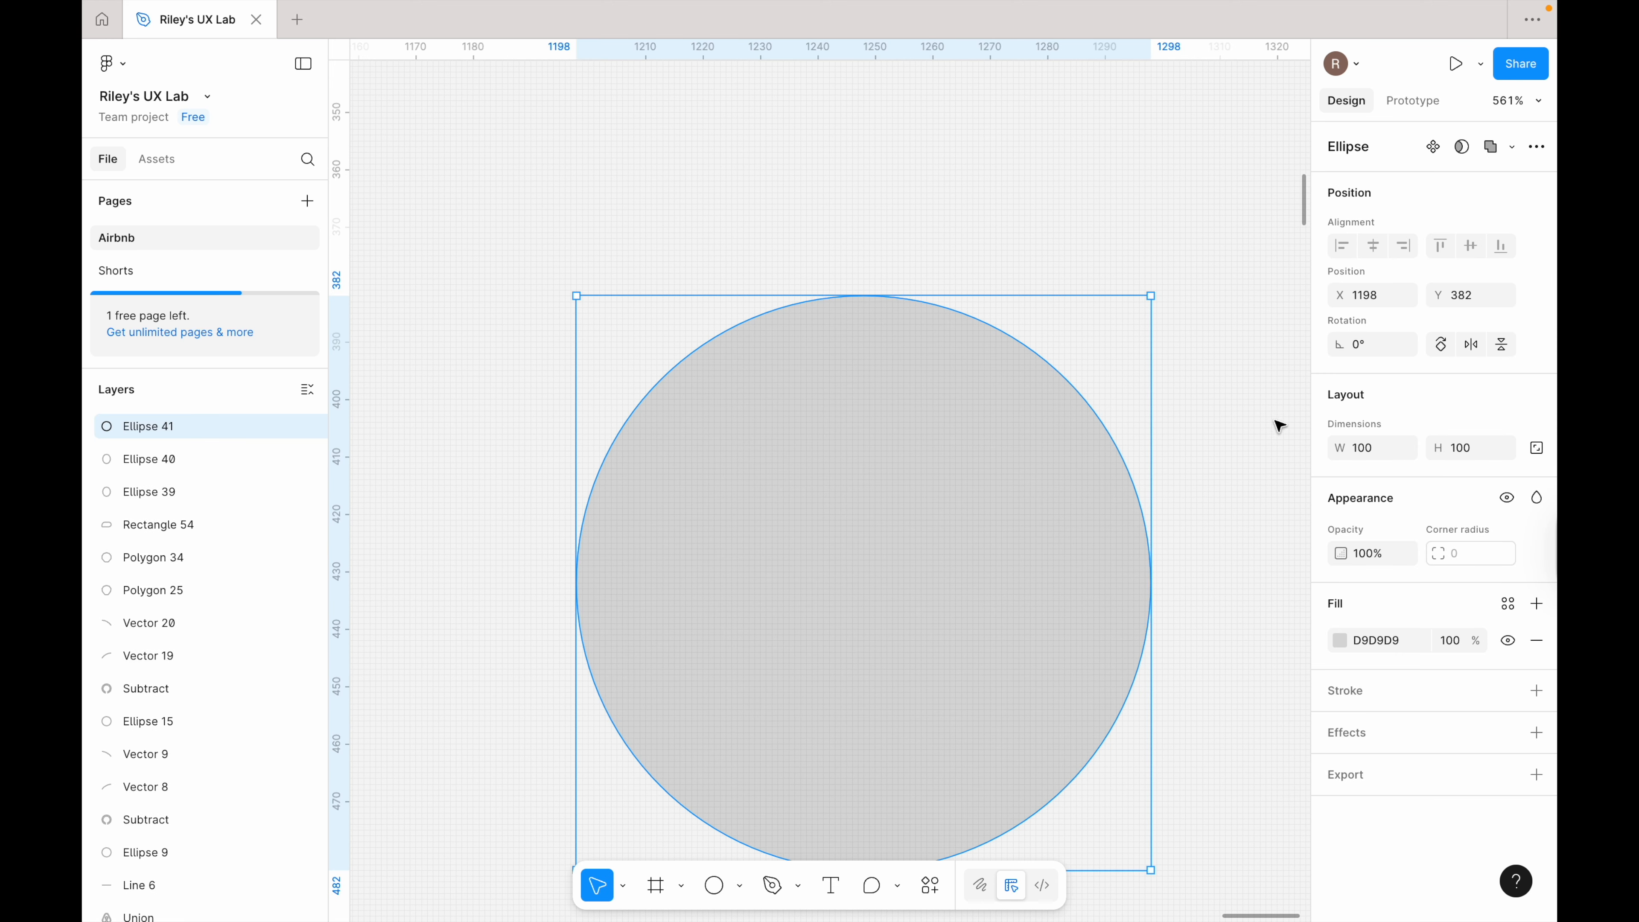
left_click(1361, 453)
type("8")
key("Tab")
type("8")
key("Return")
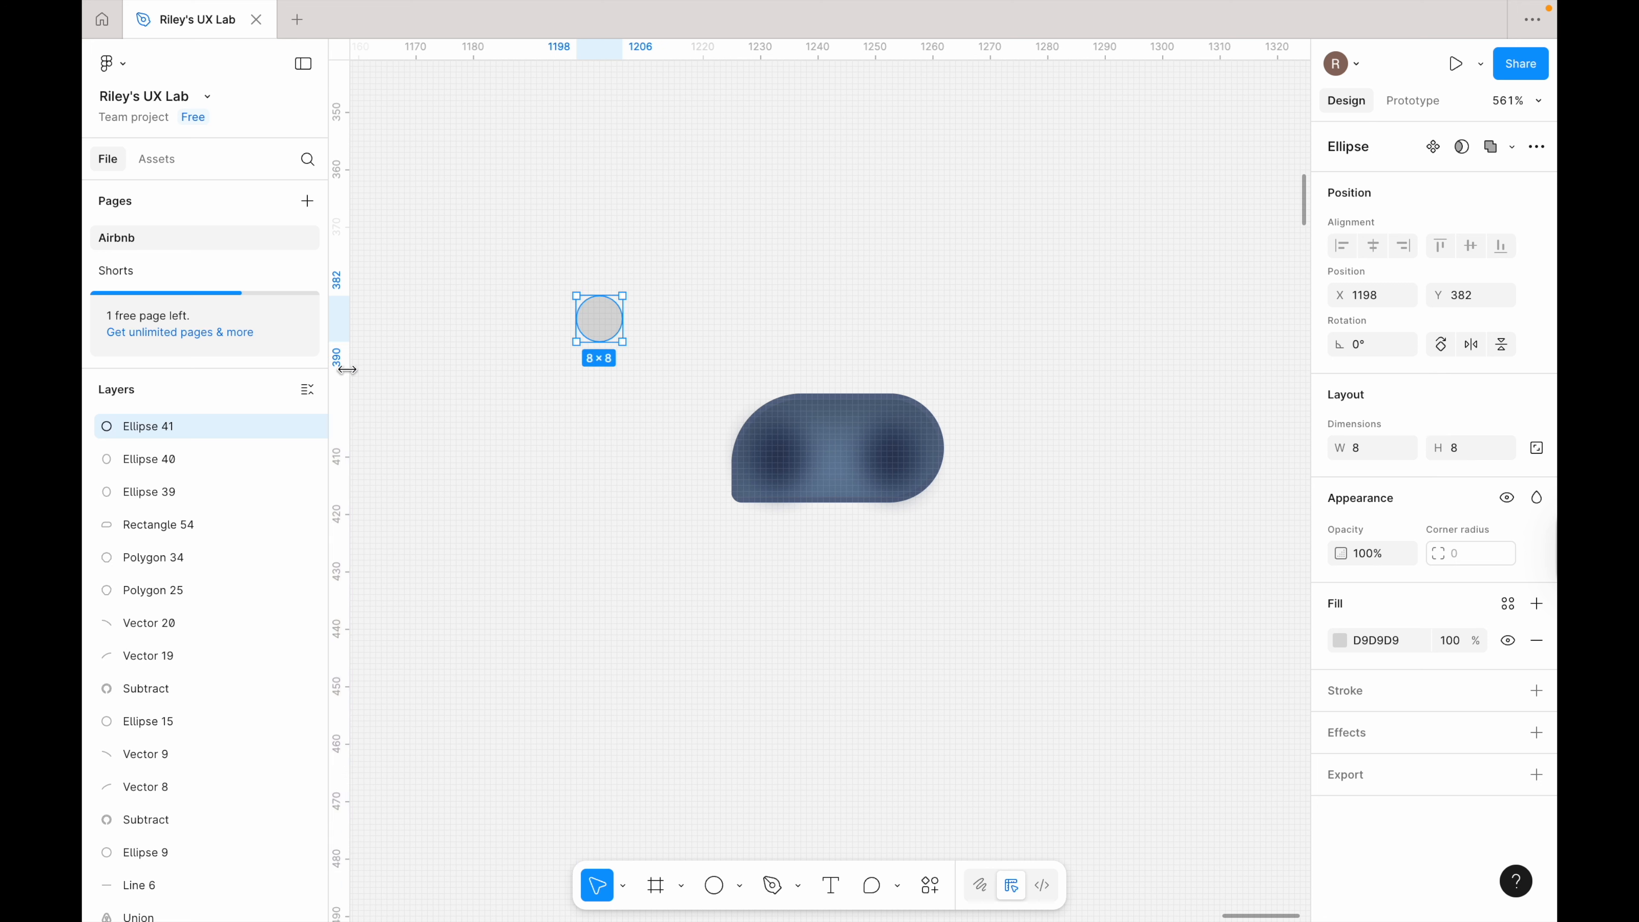
left_click_drag(596, 321, 838, 599)
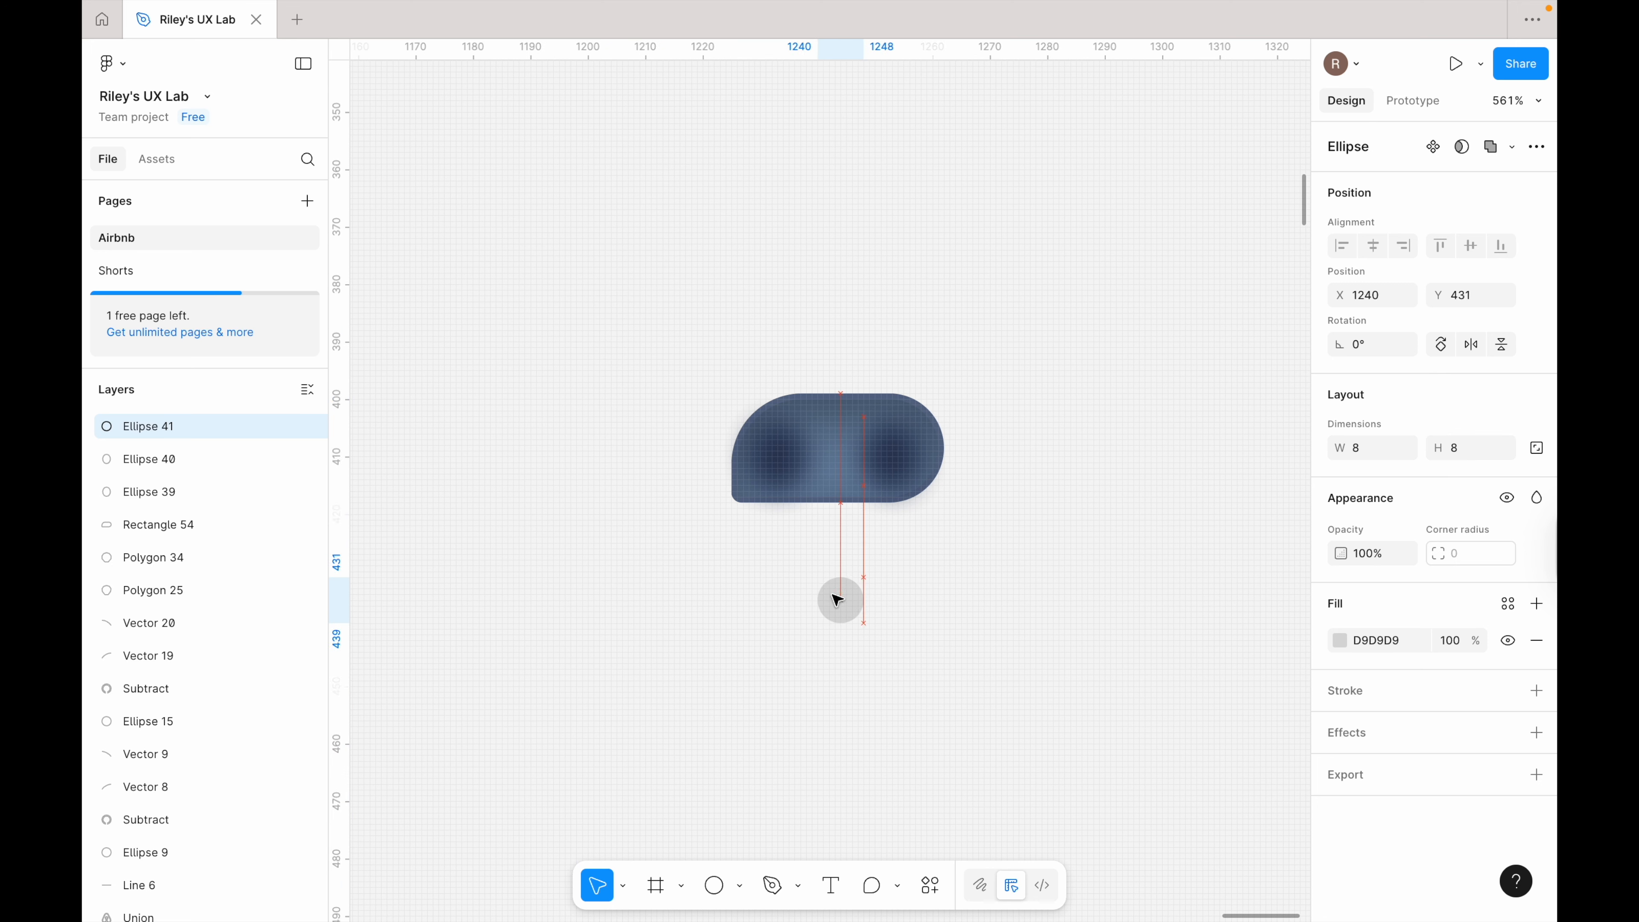
Step: Fill the 8 × 8 ellipse with 617190 at 1% opacity
left_click(1393, 641)
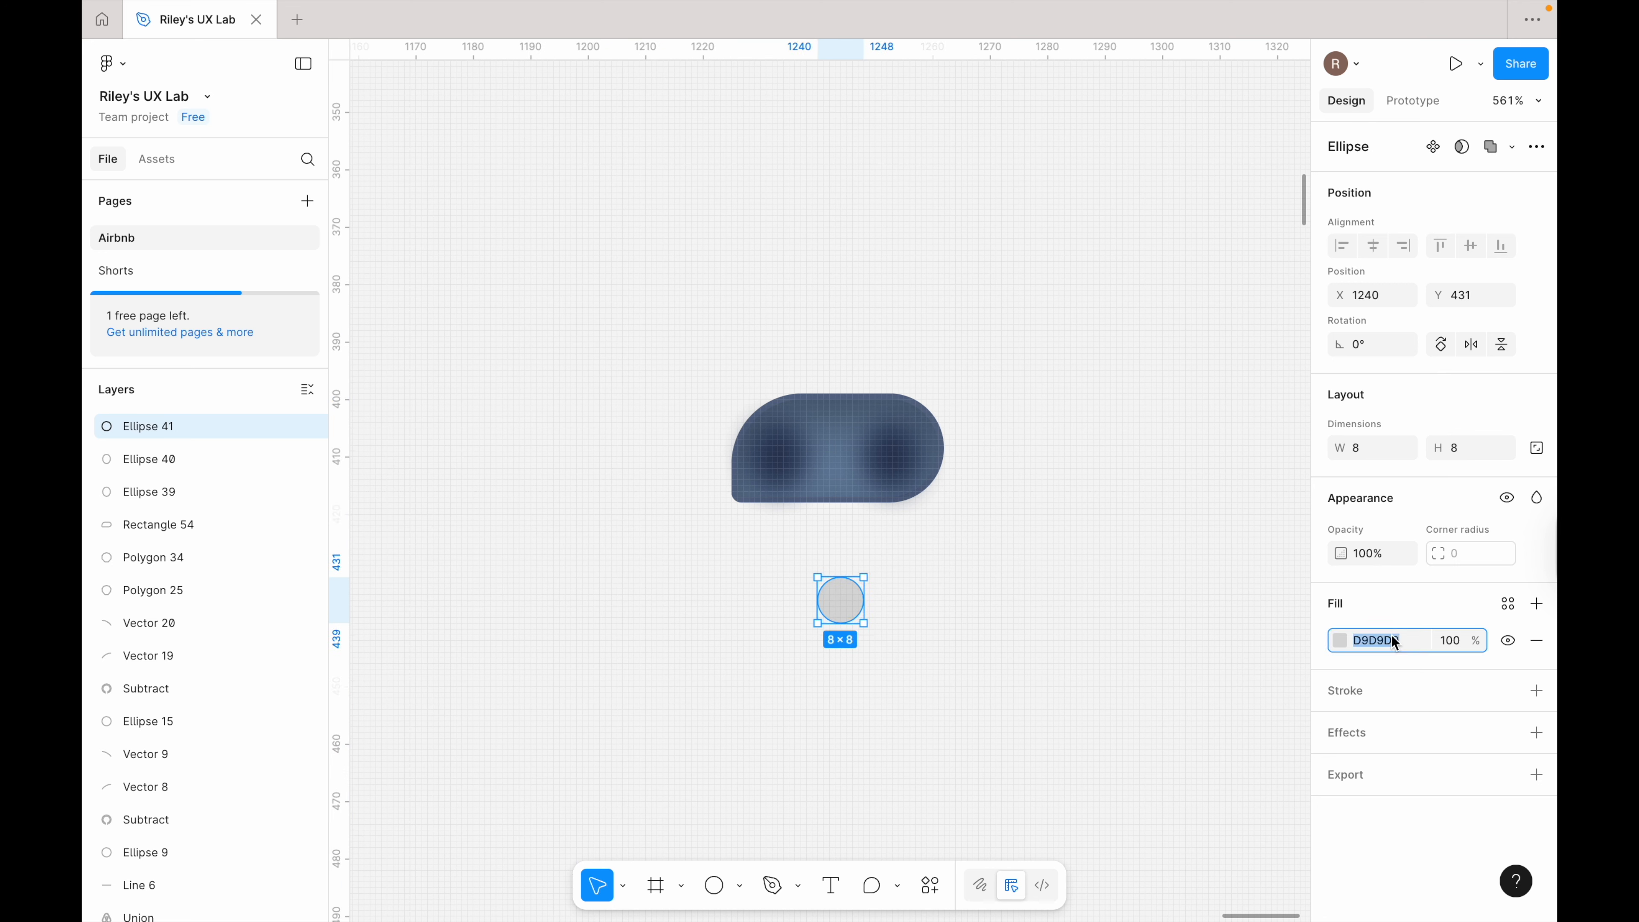
type("617190")
key("Tab")
type("1")
key("Return")
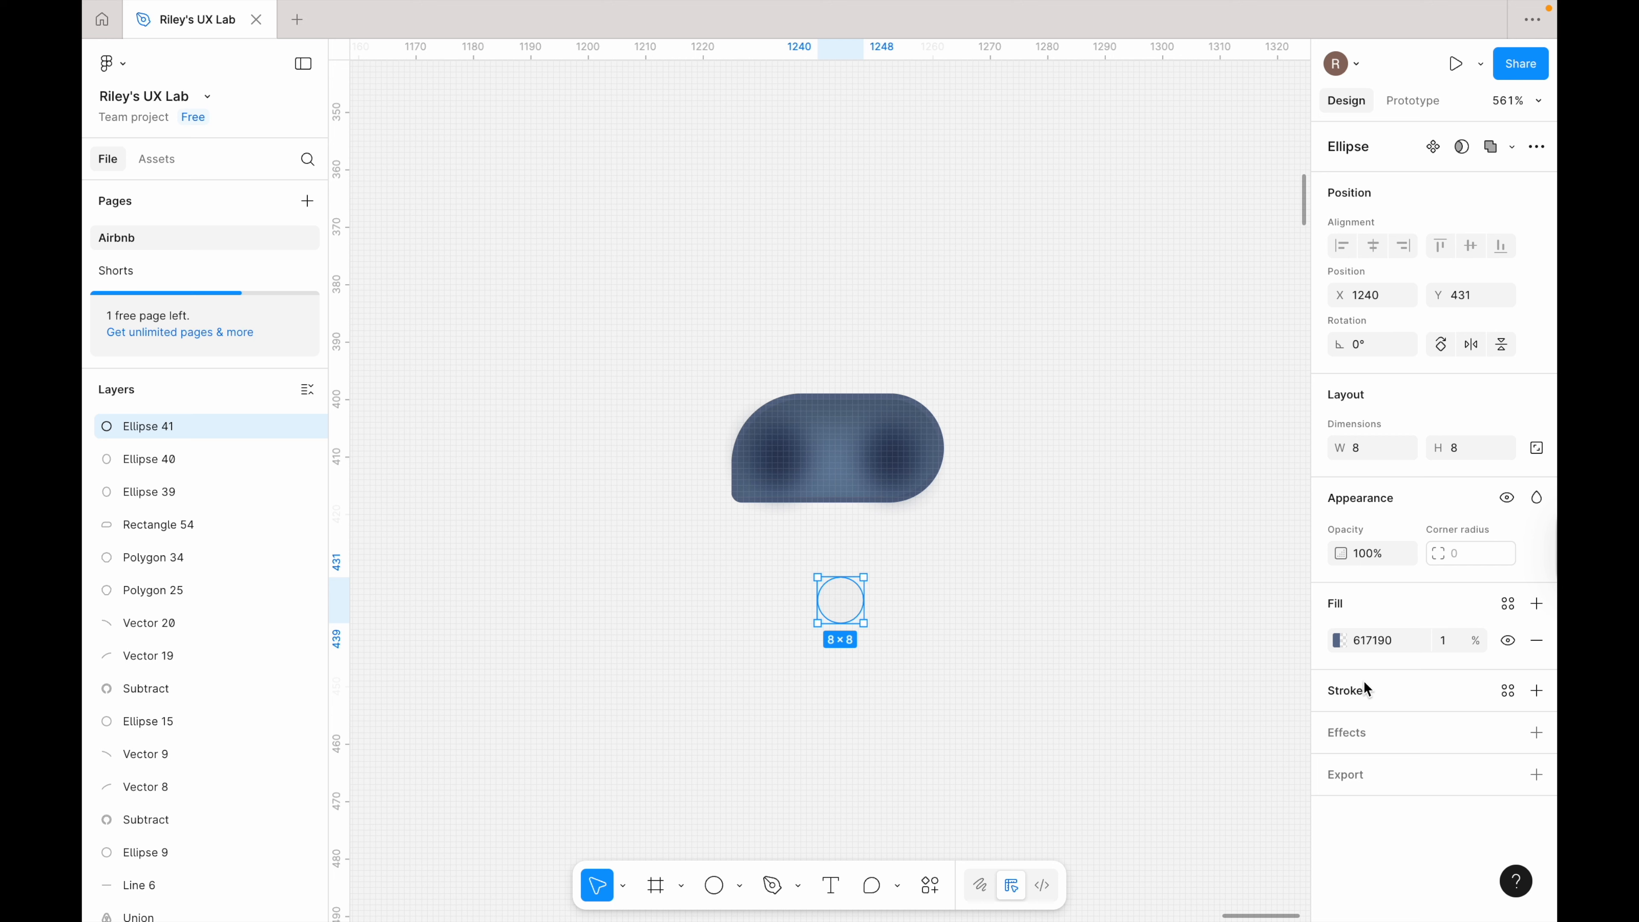
Step: Add a drop shadow to the 8 × 8 ellipse with Y 1 and blur 5
left_click(1536, 732)
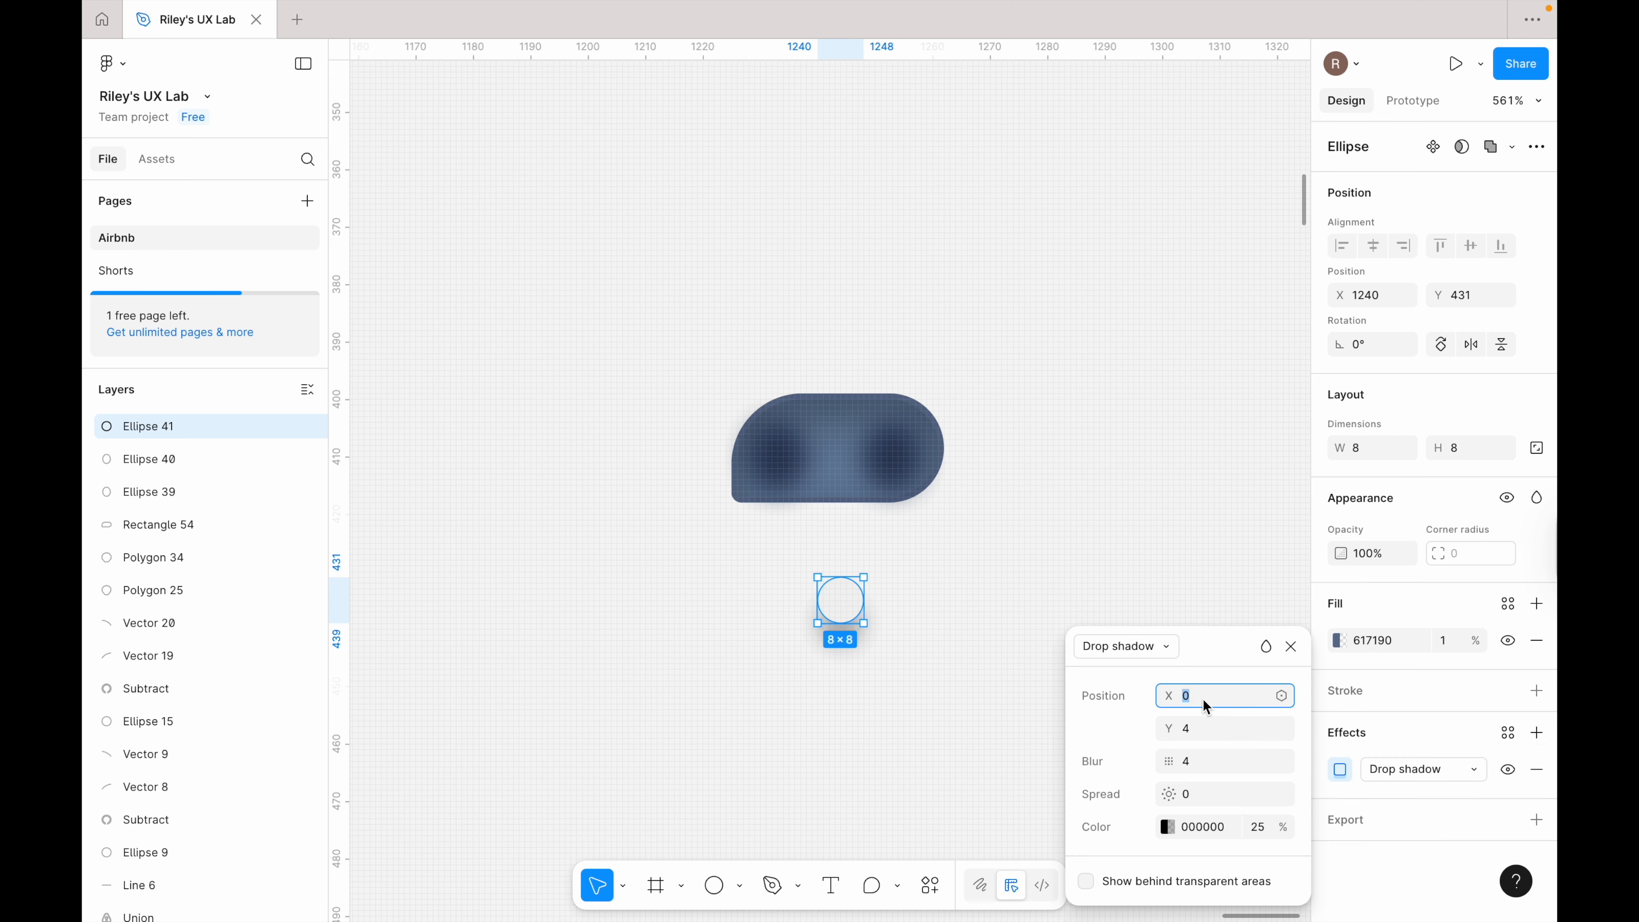
left_click(1195, 728)
type("1")
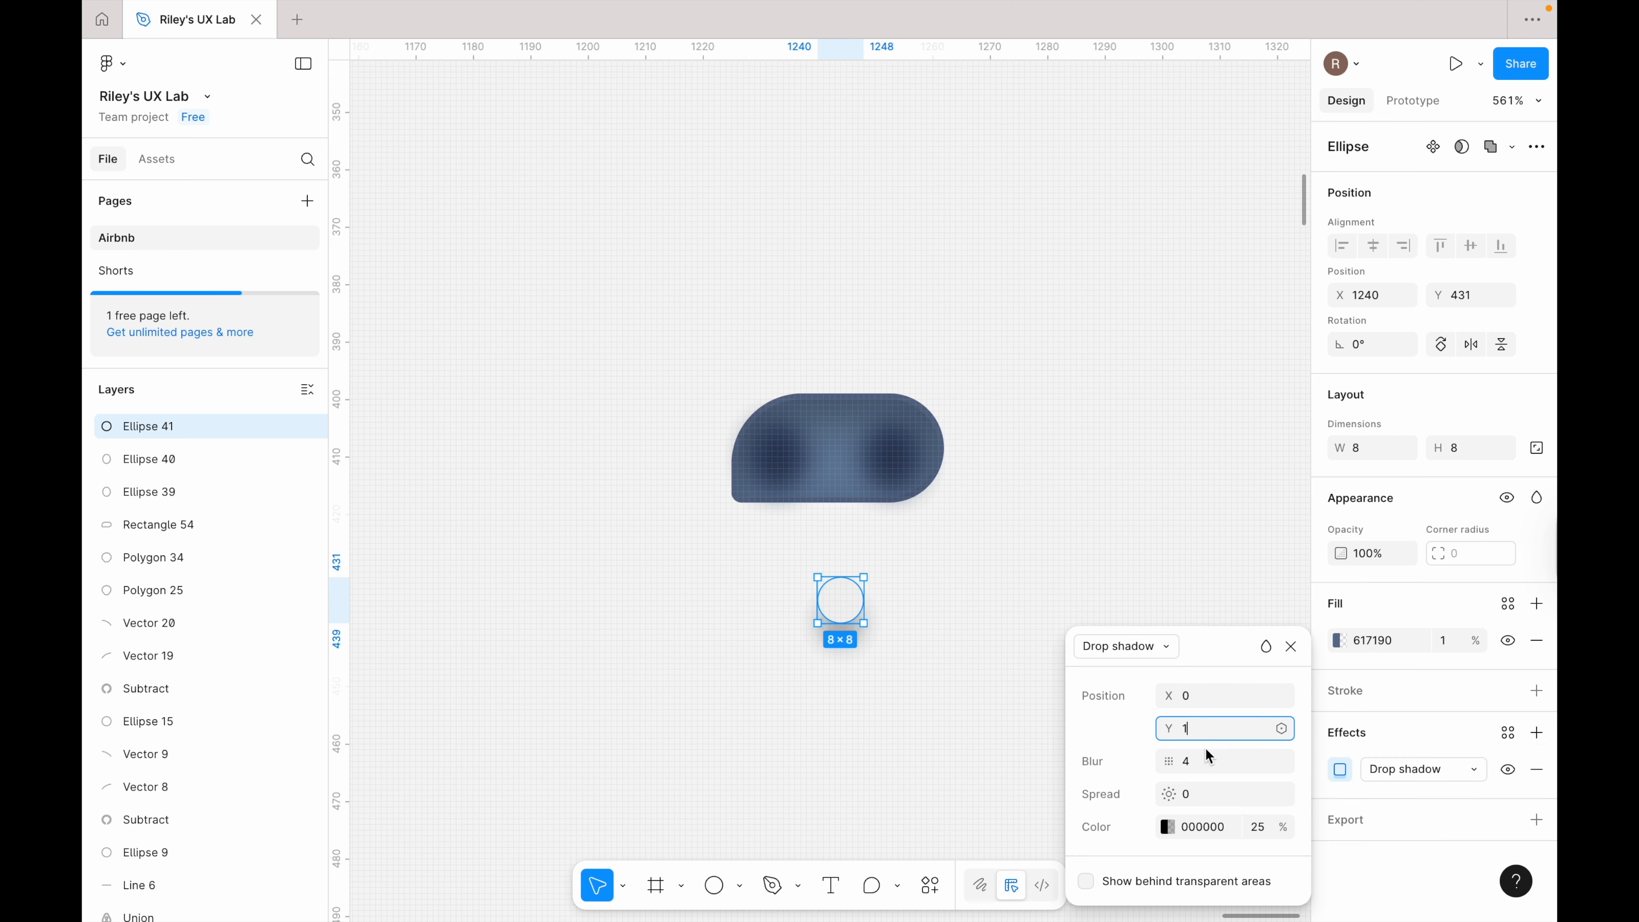
left_click(1204, 767)
type("5")
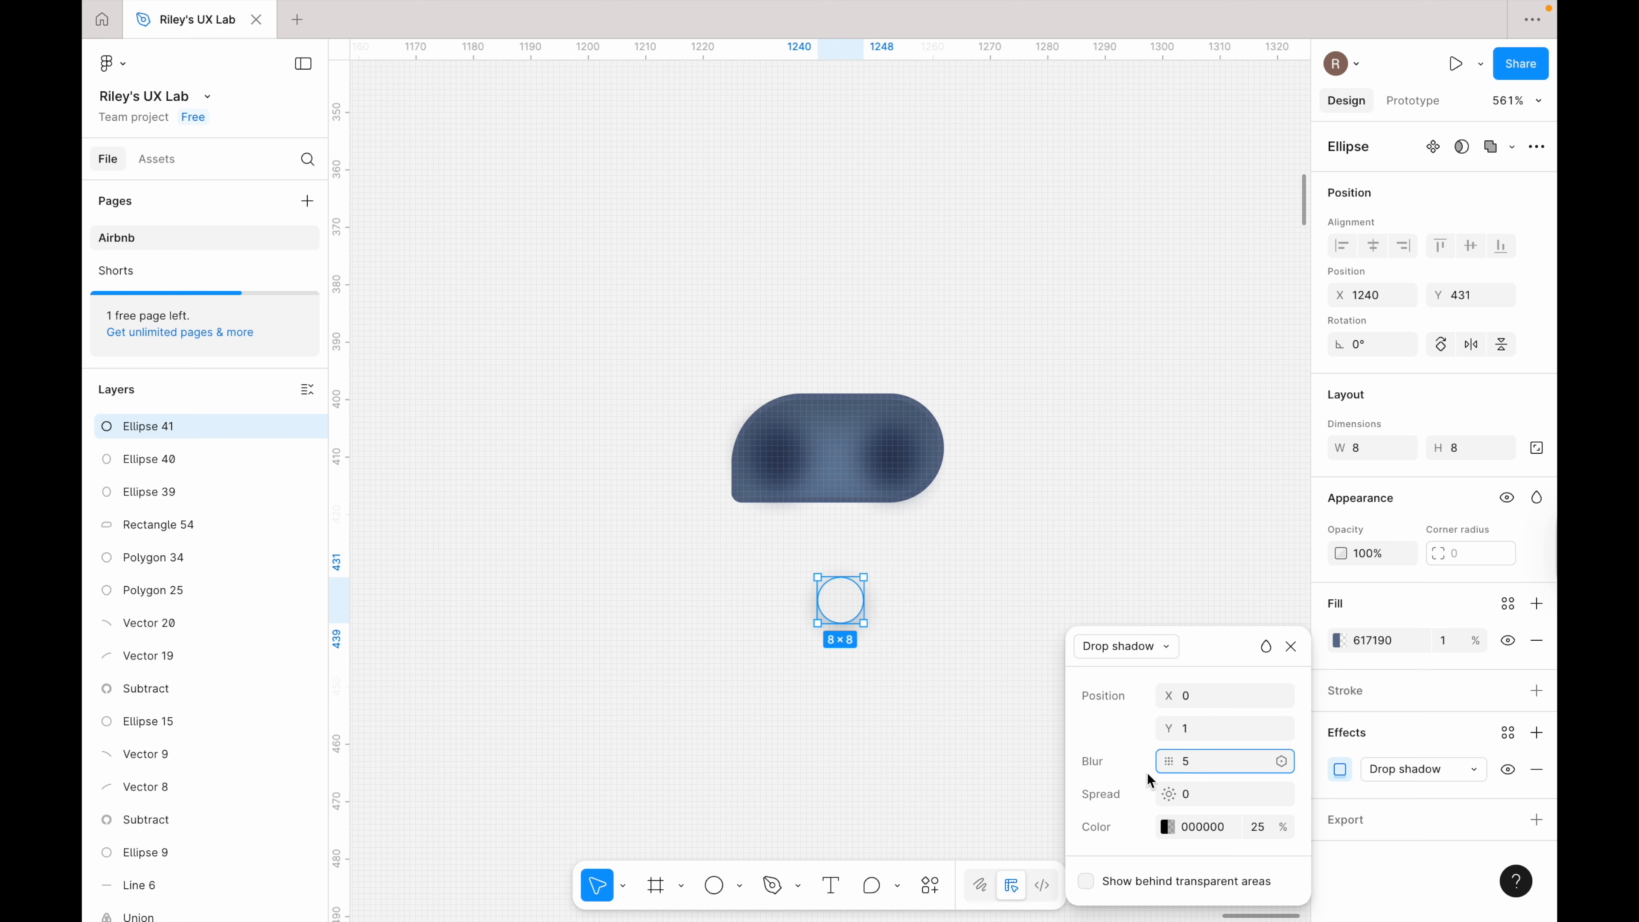
Step: Color the 8 × 8 ellipse's shadow 899FCD at 100% and show it behind transparent areas
left_click(1209, 832)
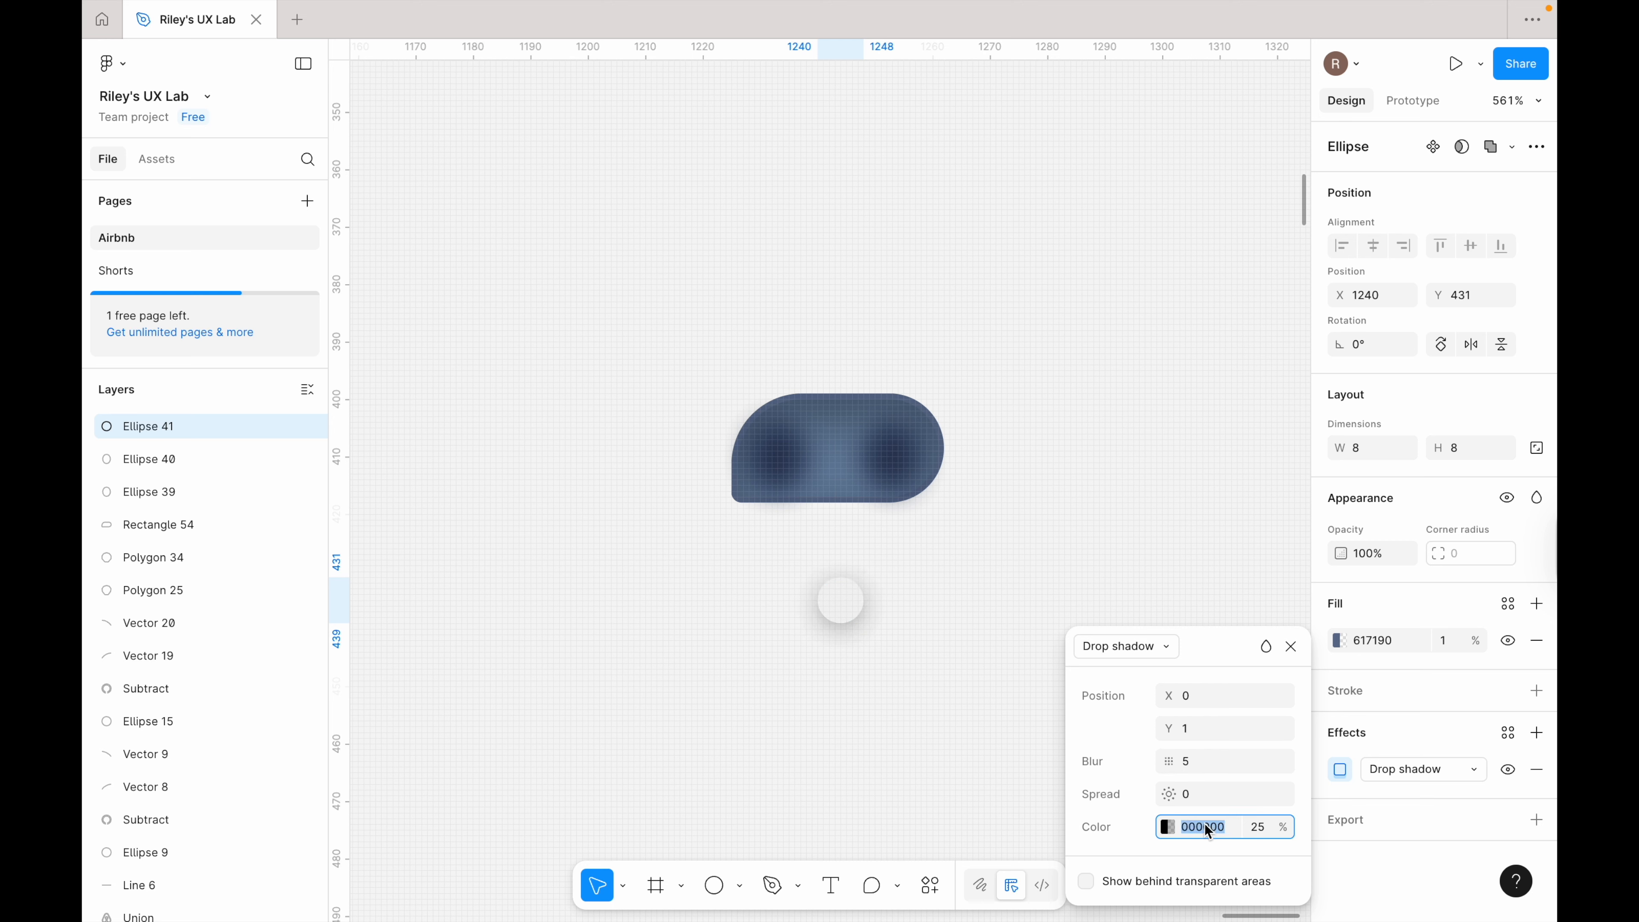
type("899")
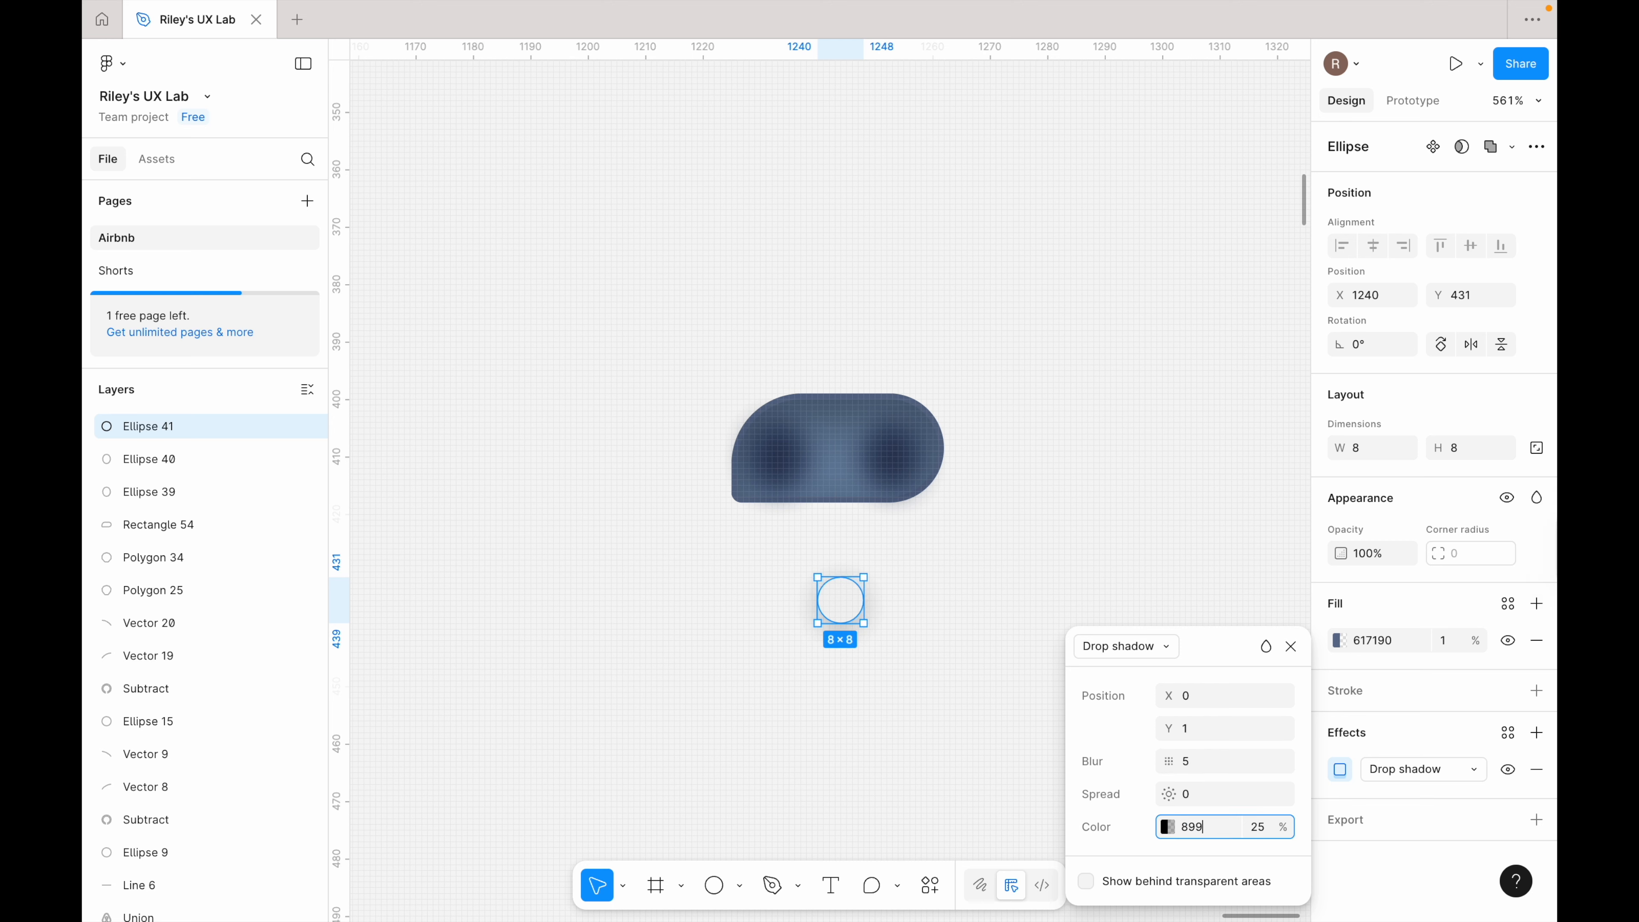
type("fcd")
key("Tab")
type("10")
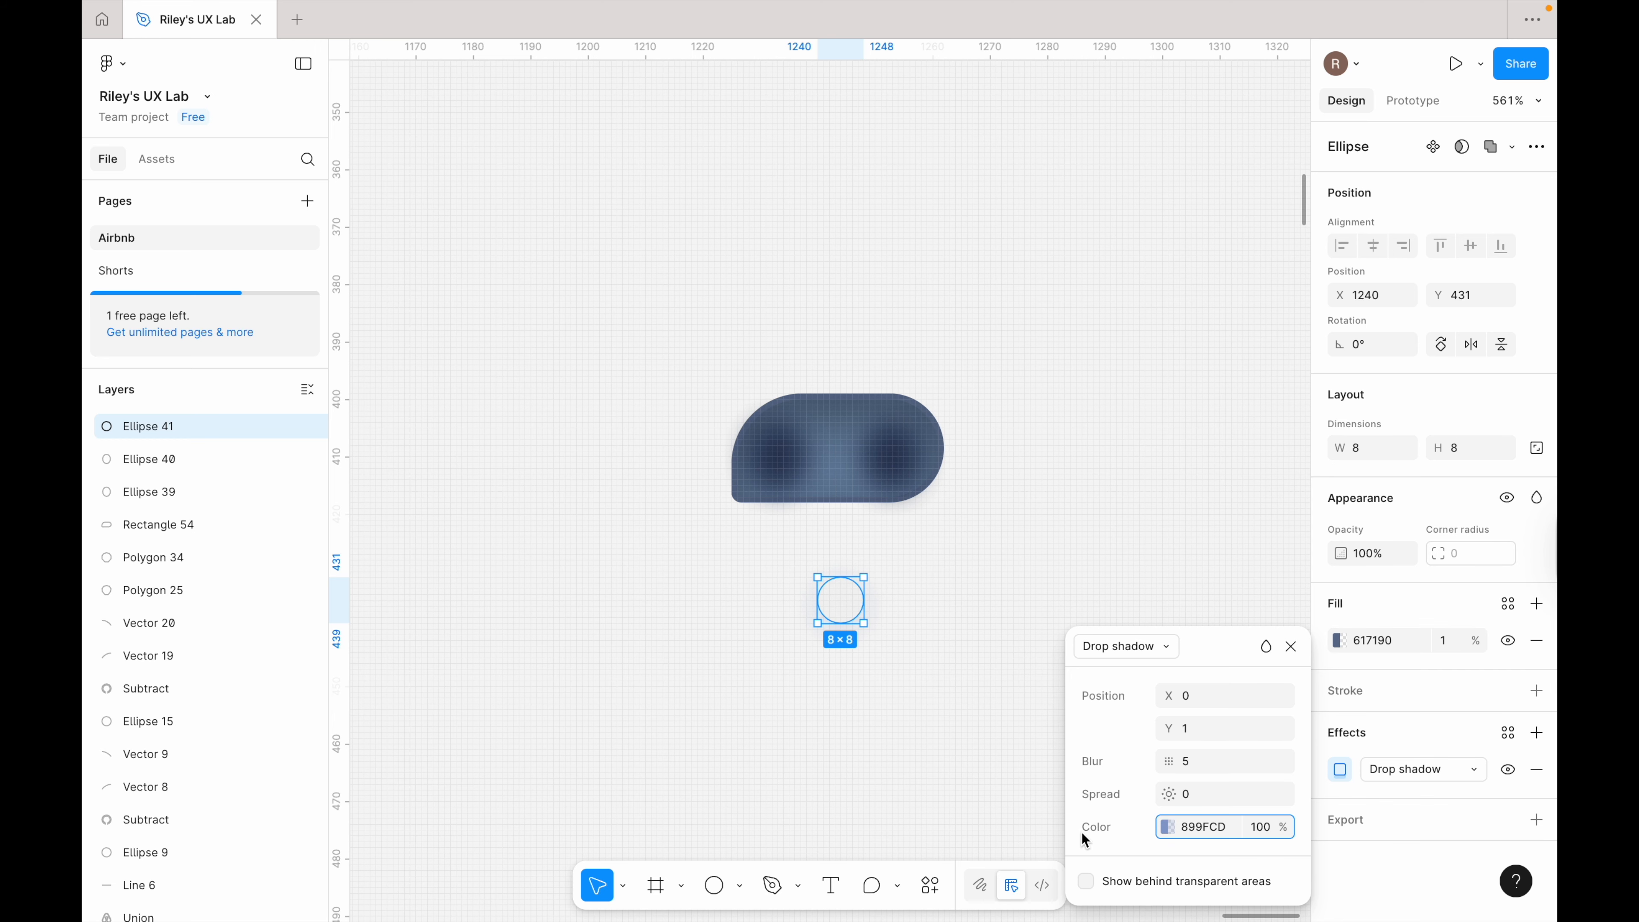
left_click(1090, 880)
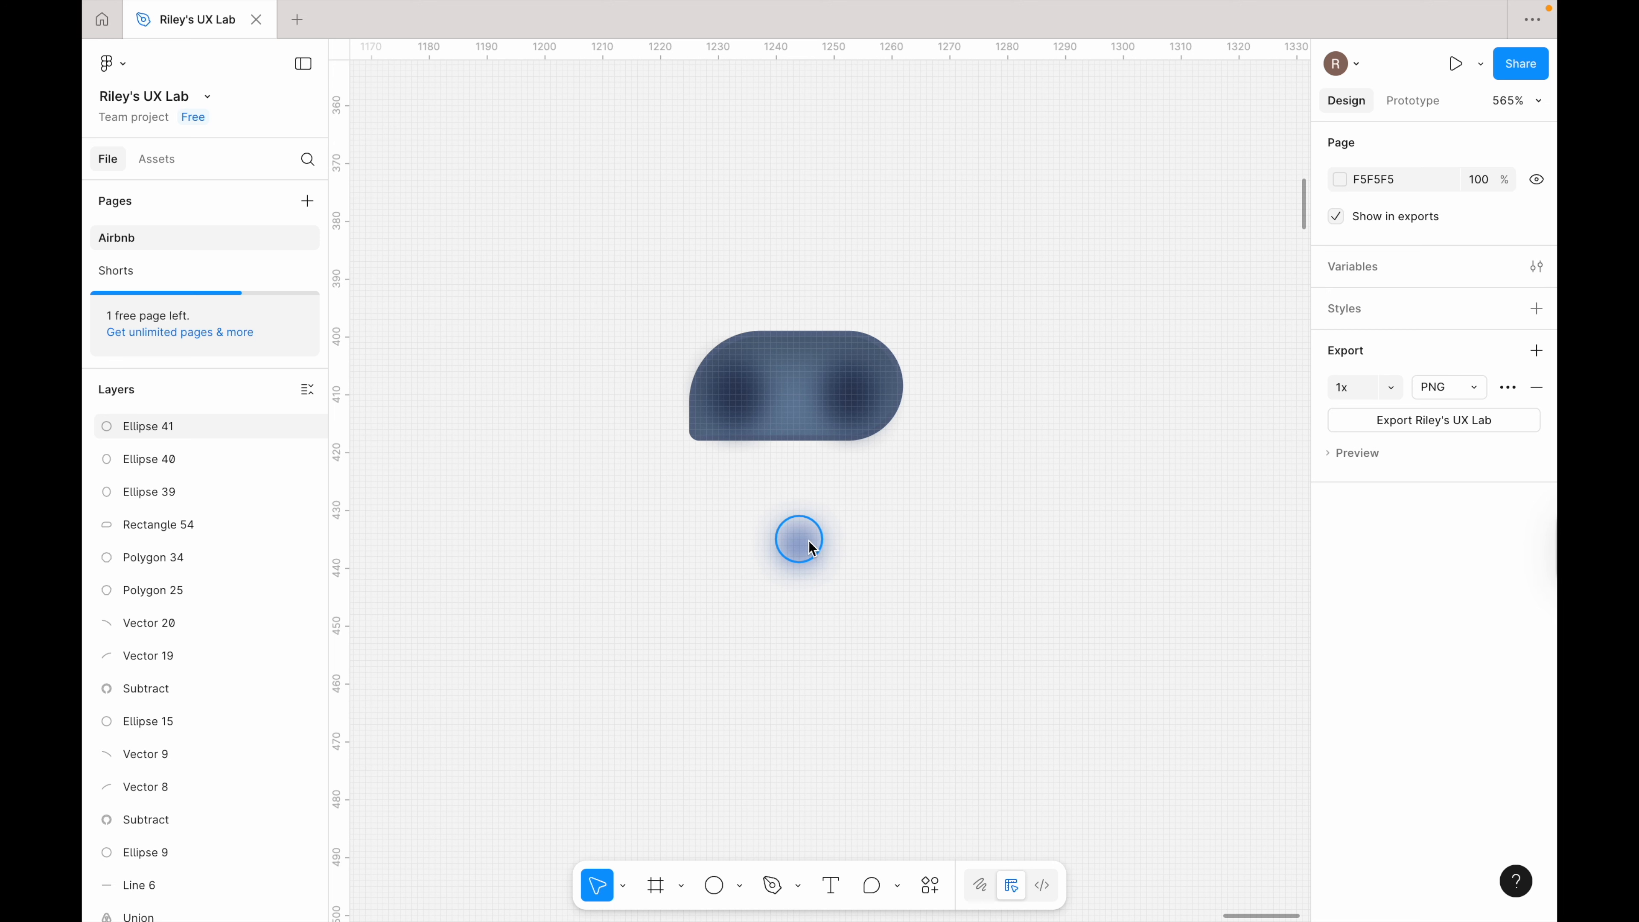
Step: Move the light glow ellipse onto the badge at X 1230, Y 403, and duplicate it to X 1248, slightly lower
left_click(811, 547)
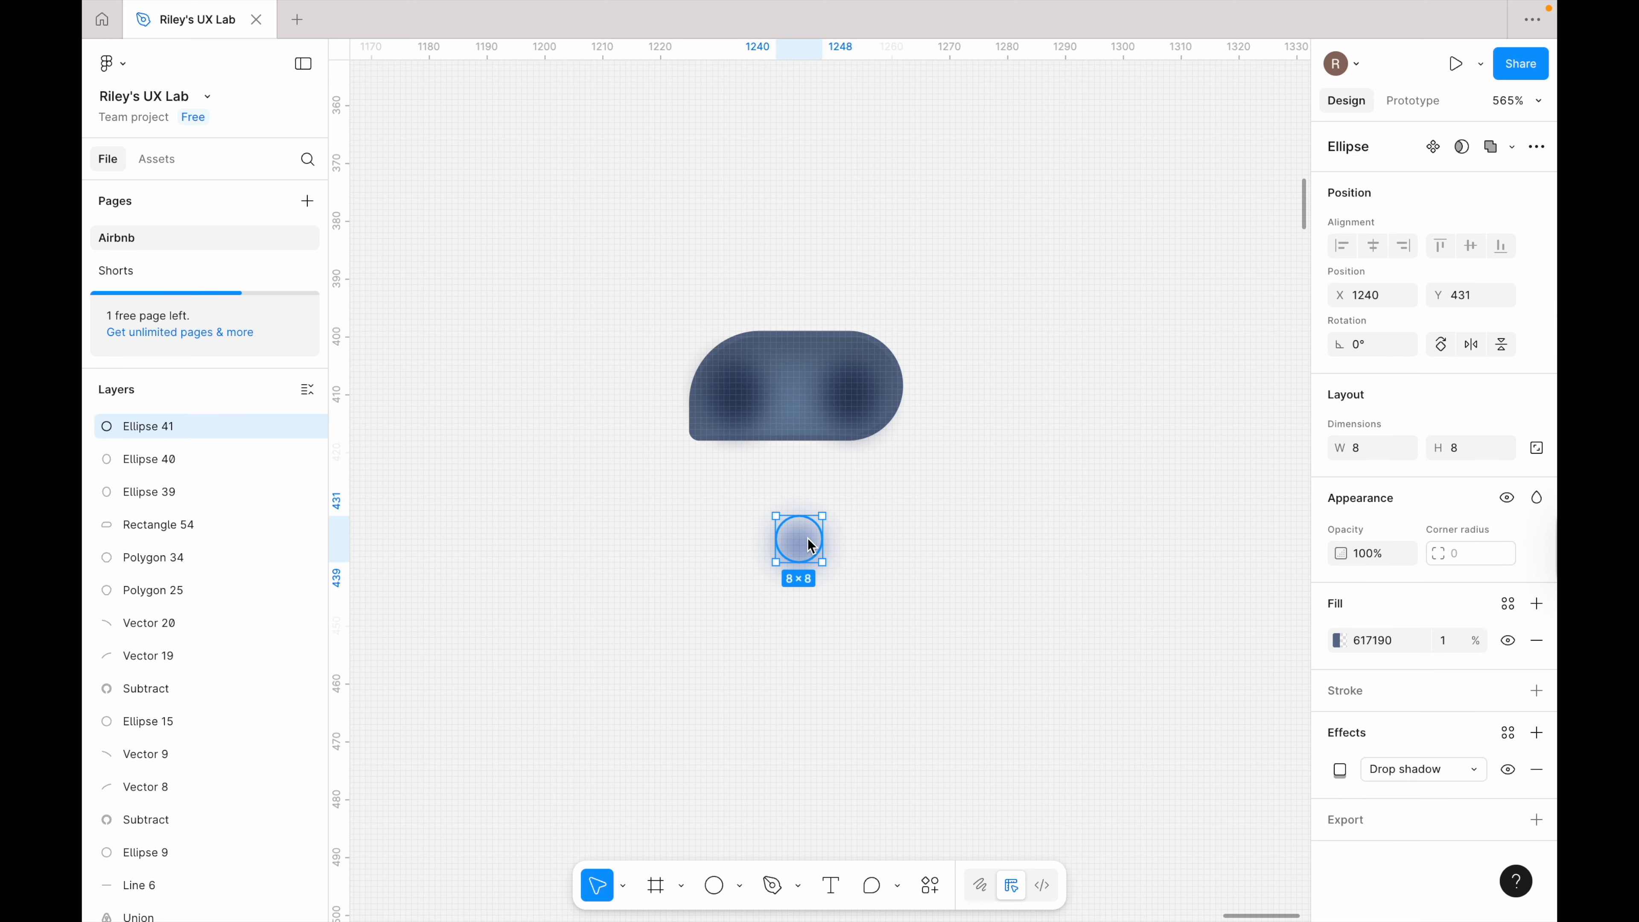
left_click_drag(812, 547, 753, 385)
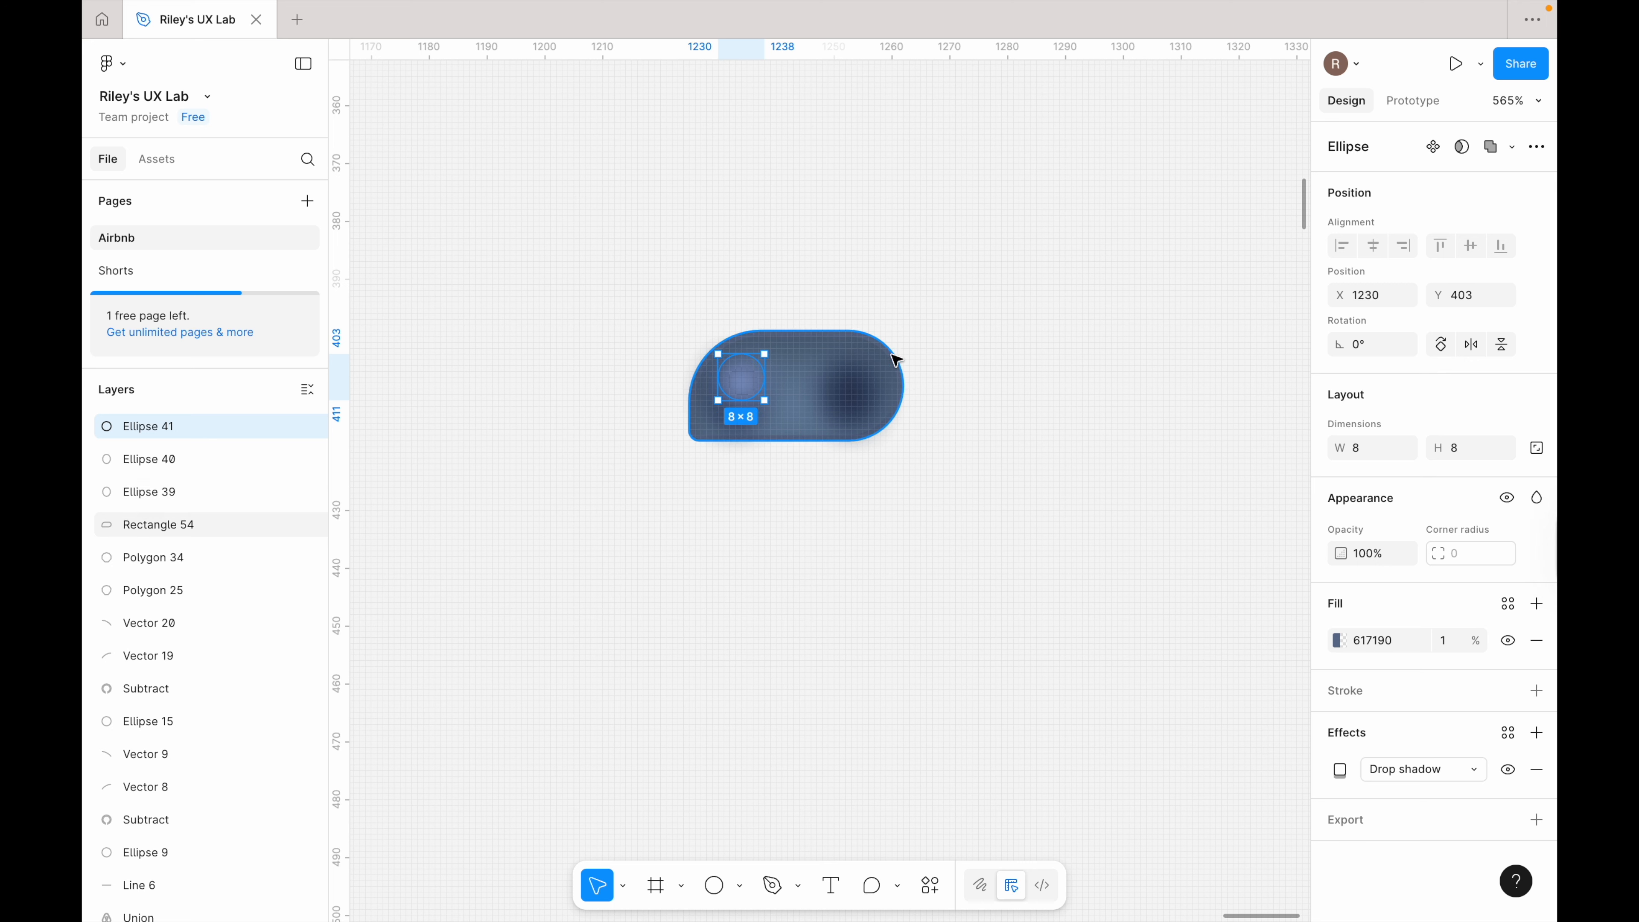
left_click_drag(749, 382, 851, 393)
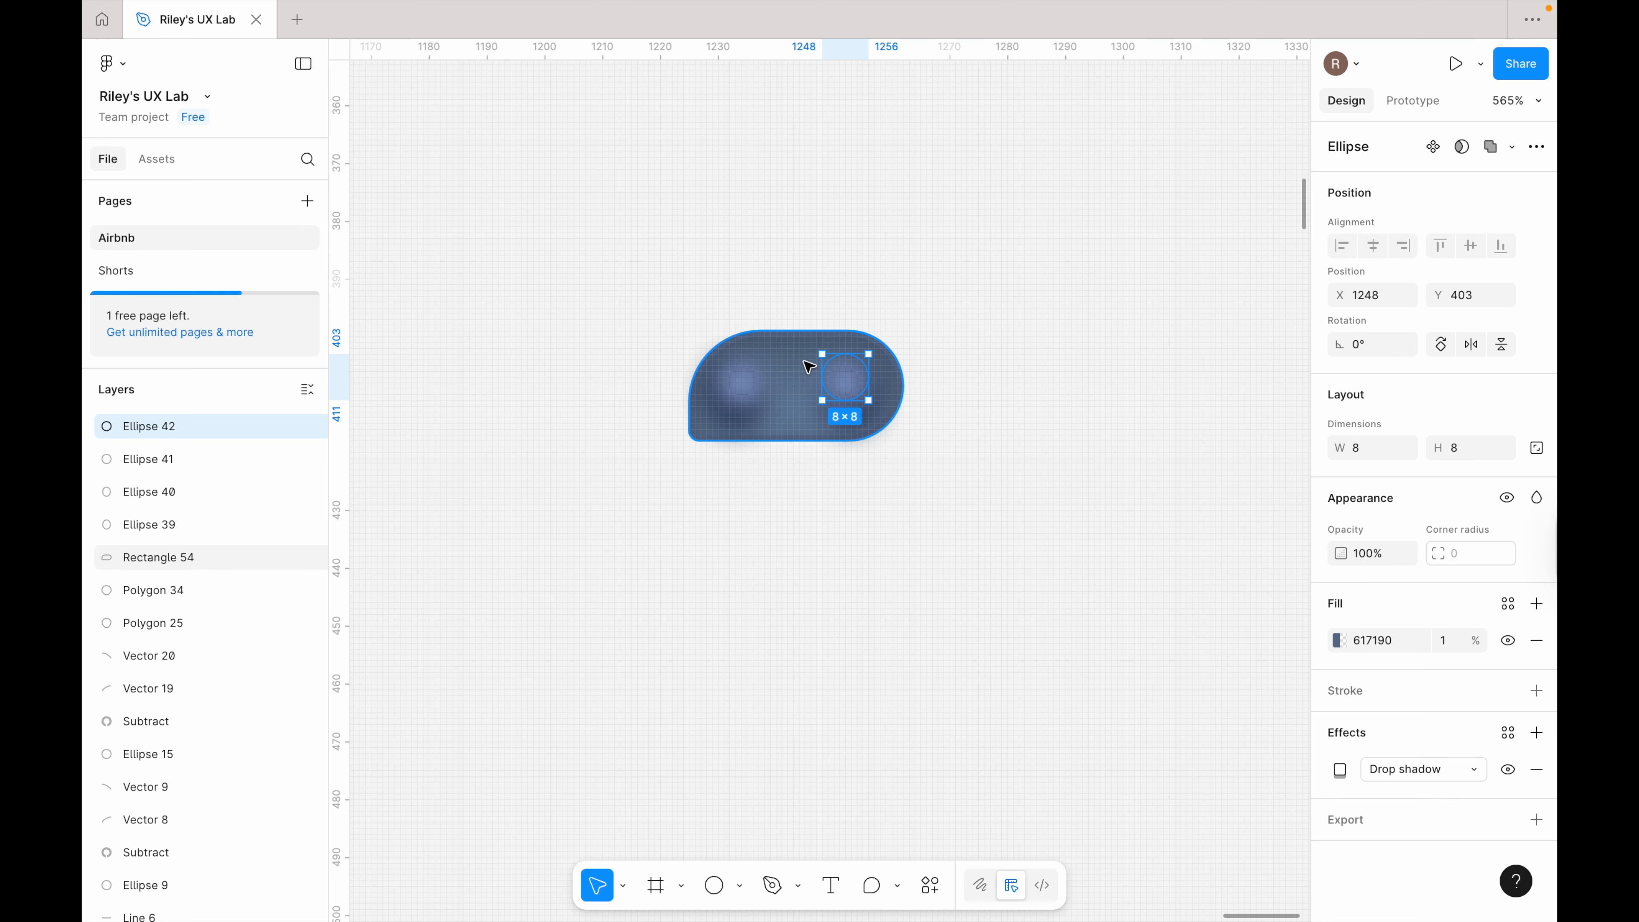
key("Down")
key("Down")
key("Down")
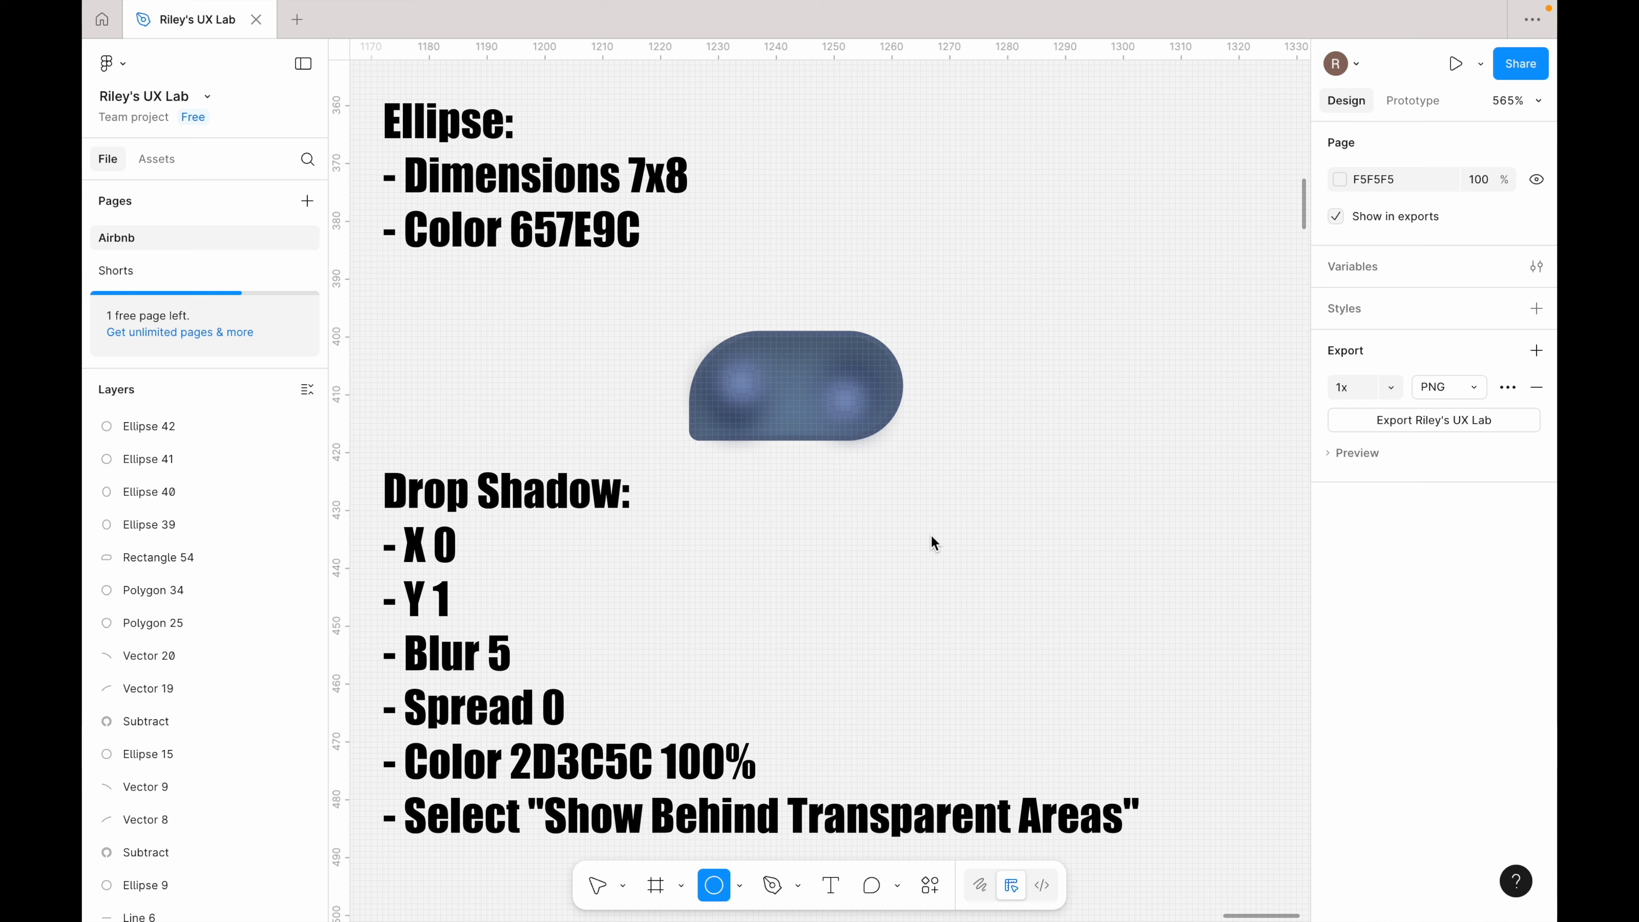
Step: Create a 7 × 8 ellipse and place it below the badge at X 1239, Y 425
left_click(865, 636)
left_click(1363, 451)
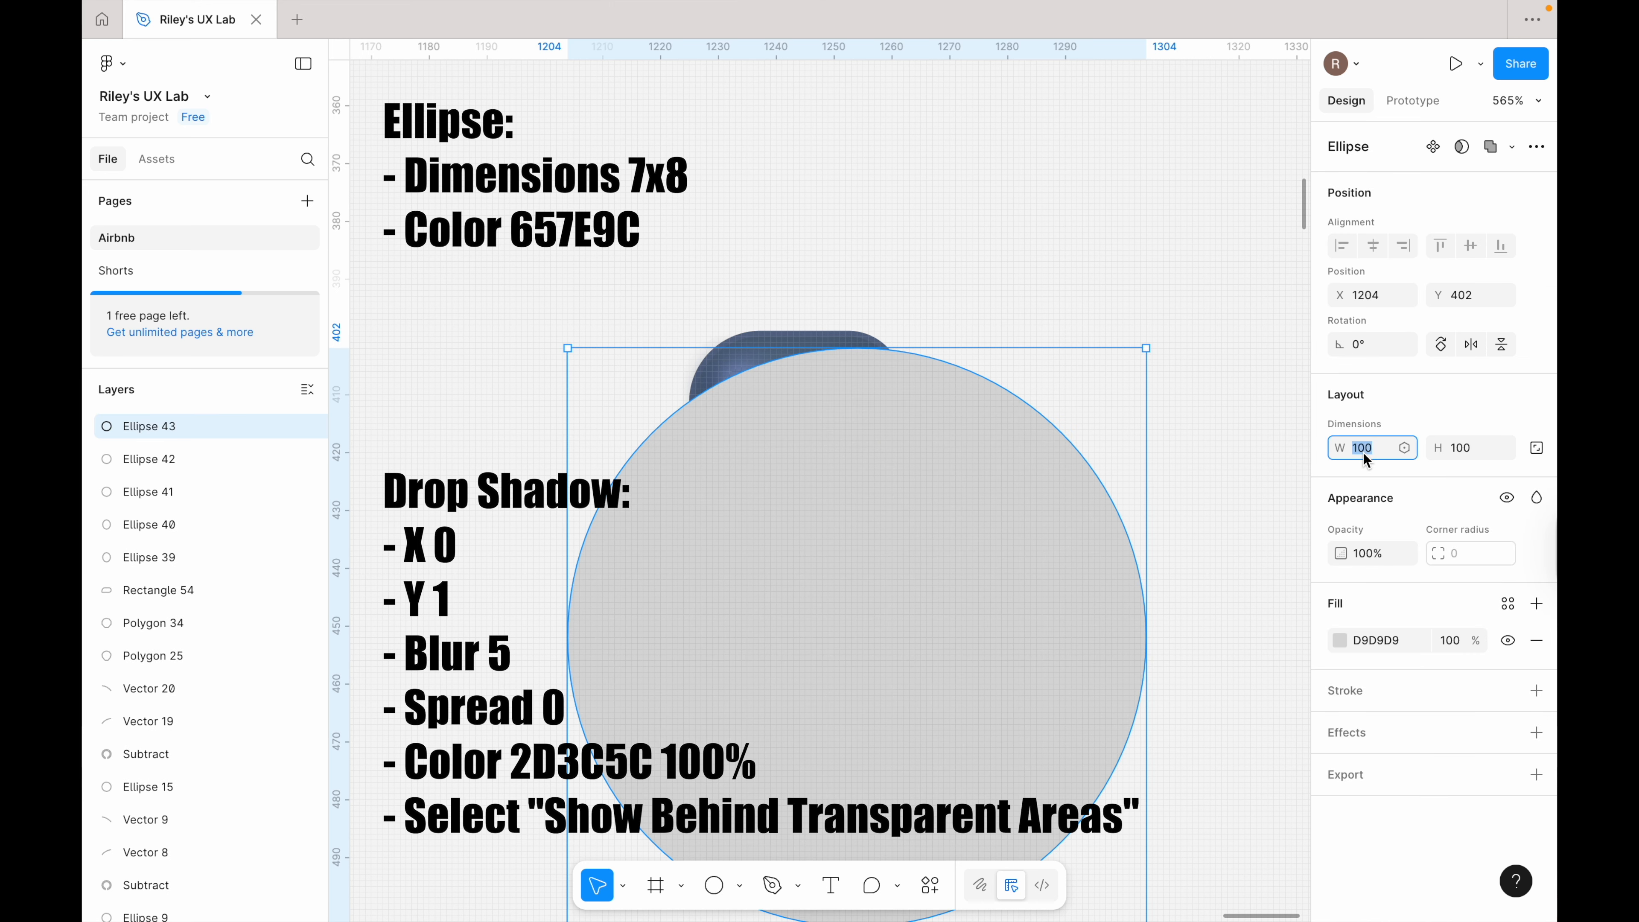
type("7")
key("Tab")
type("8")
key("Return")
left_click_drag(593, 379, 790, 504)
Step: Fill the 7 × 8 ellipse with 657E9C at 1% opacity
left_click(1366, 641)
type("657e9c")
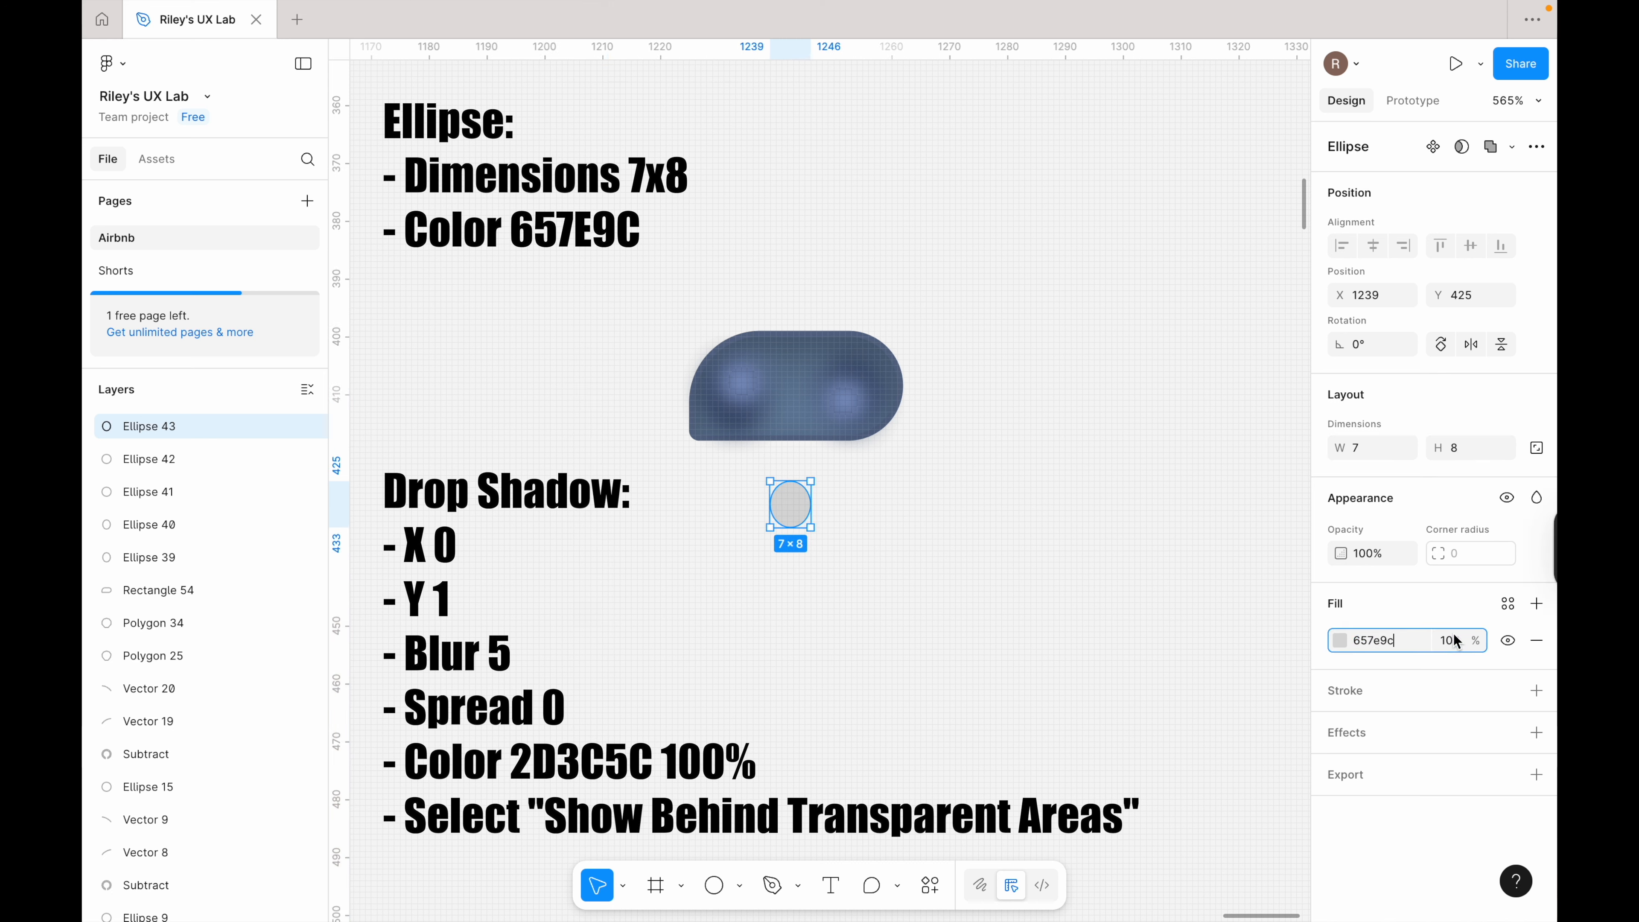
key("Return")
Step: Add a drop shadow to the 7 × 8 ellipse with X 0, Y 1 and blur 5
left_click(1536, 732)
left_click(1190, 698)
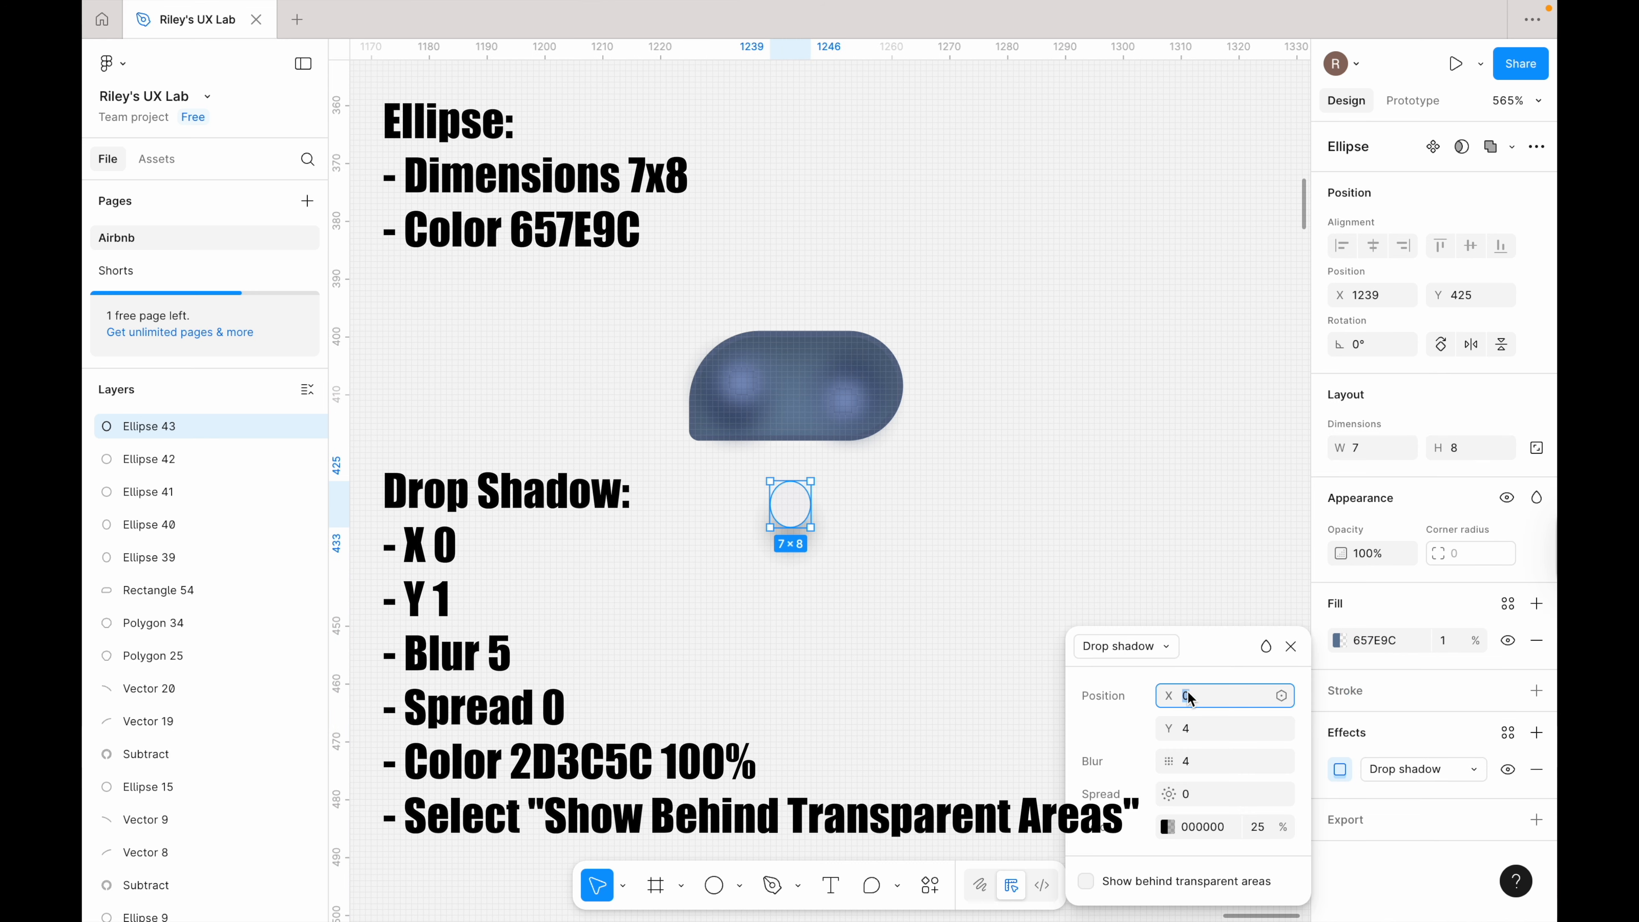
type("0")
left_click(1189, 728)
type("1")
left_click(1195, 761)
type("5")
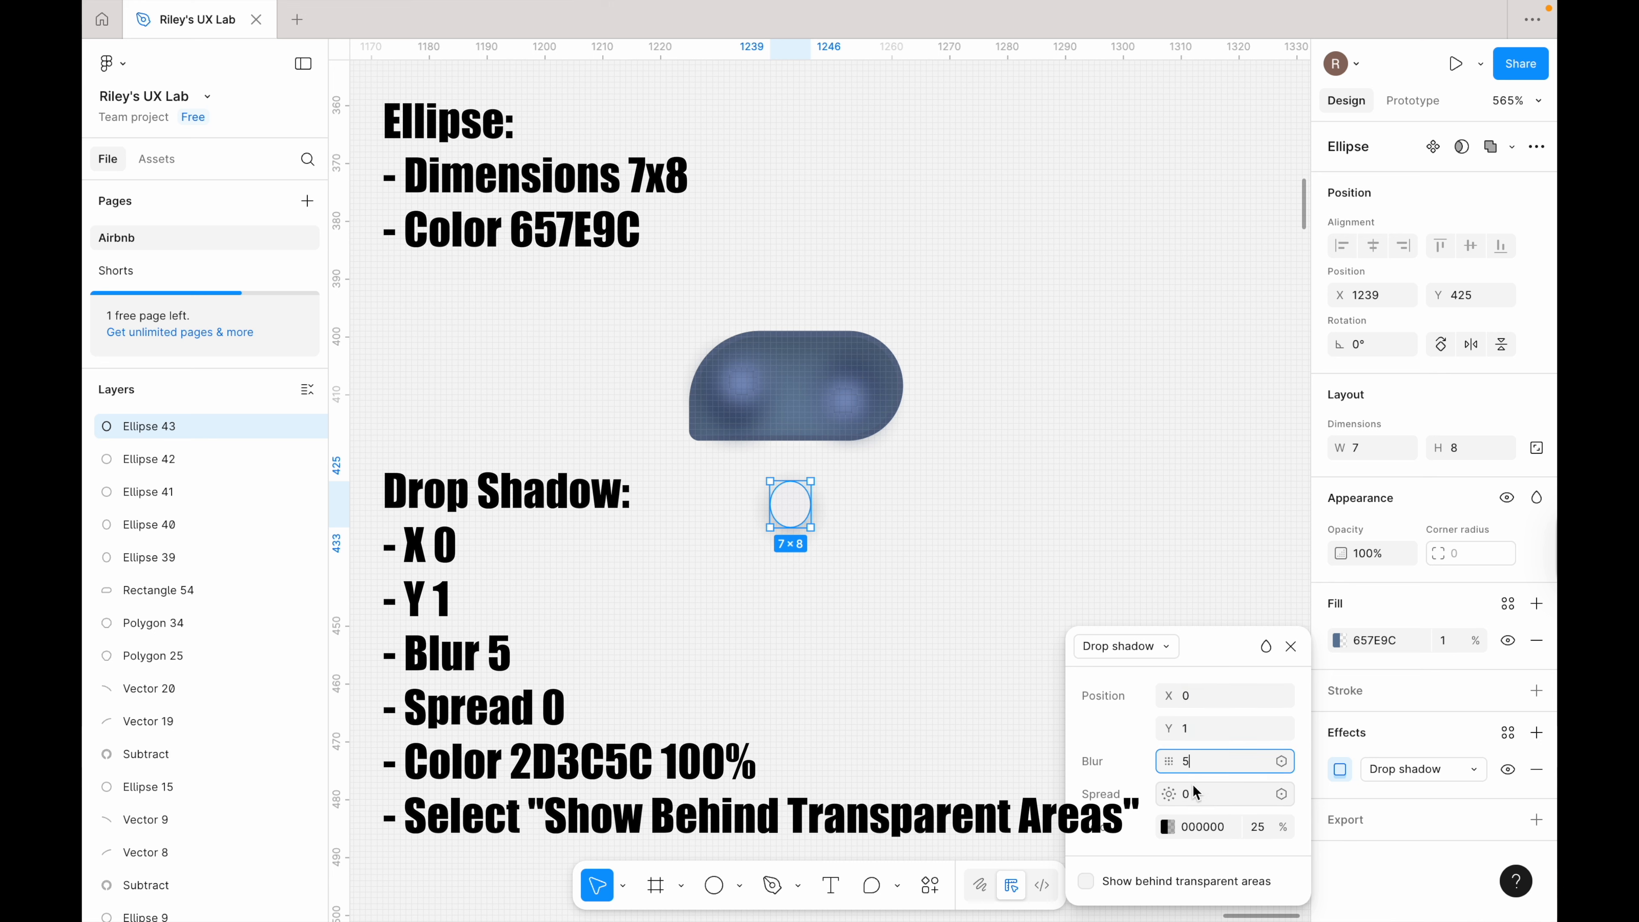
Step: Color the shadow 2D3C5C at 100%, shown behind transparent areas, and move the ellipse onto the badge between its two light glows
left_click(1199, 833)
type("2d3c5c")
key("Tab")
type("100")
key("Return")
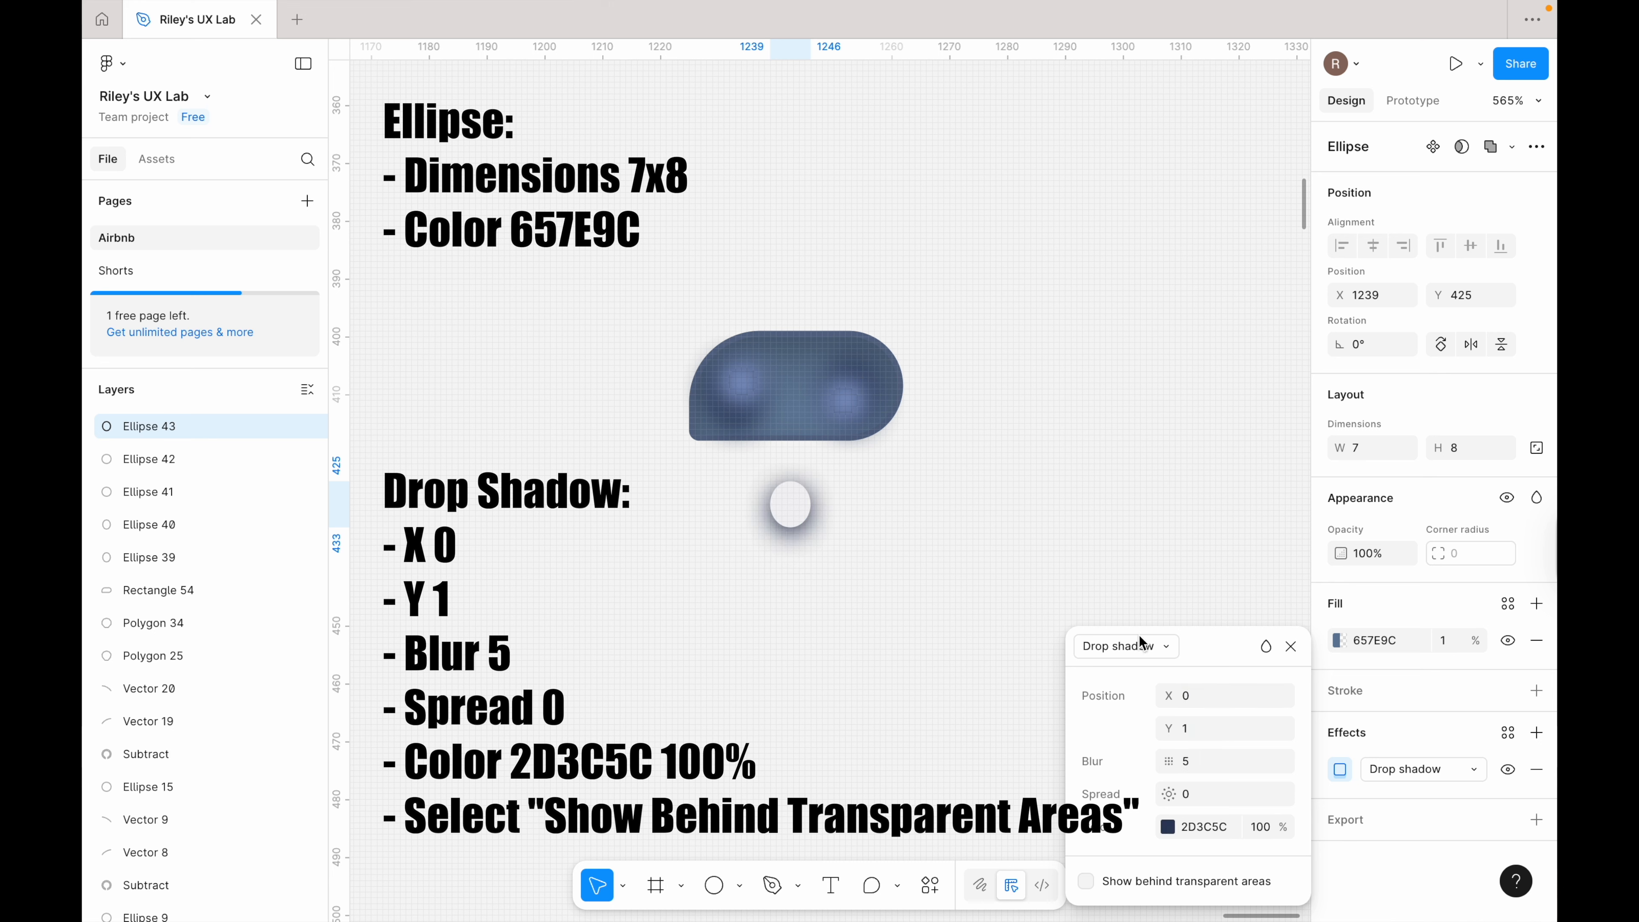
left_click(1085, 881)
left_click_drag(791, 514, 796, 491)
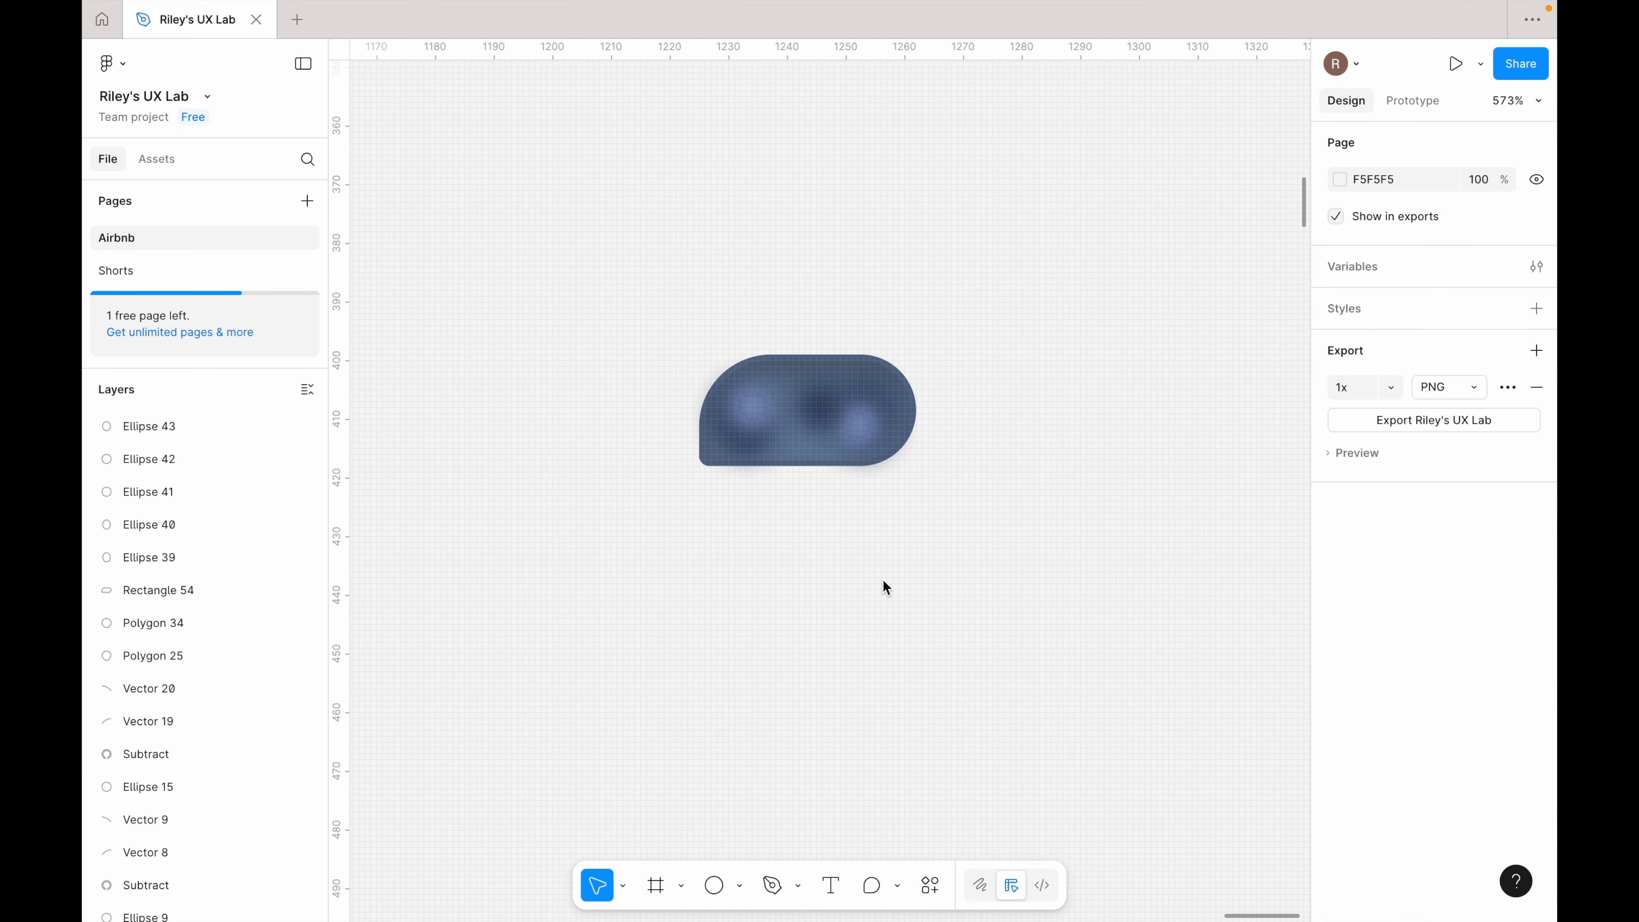
Step: Add the text "NEW" below the badge
key("t")
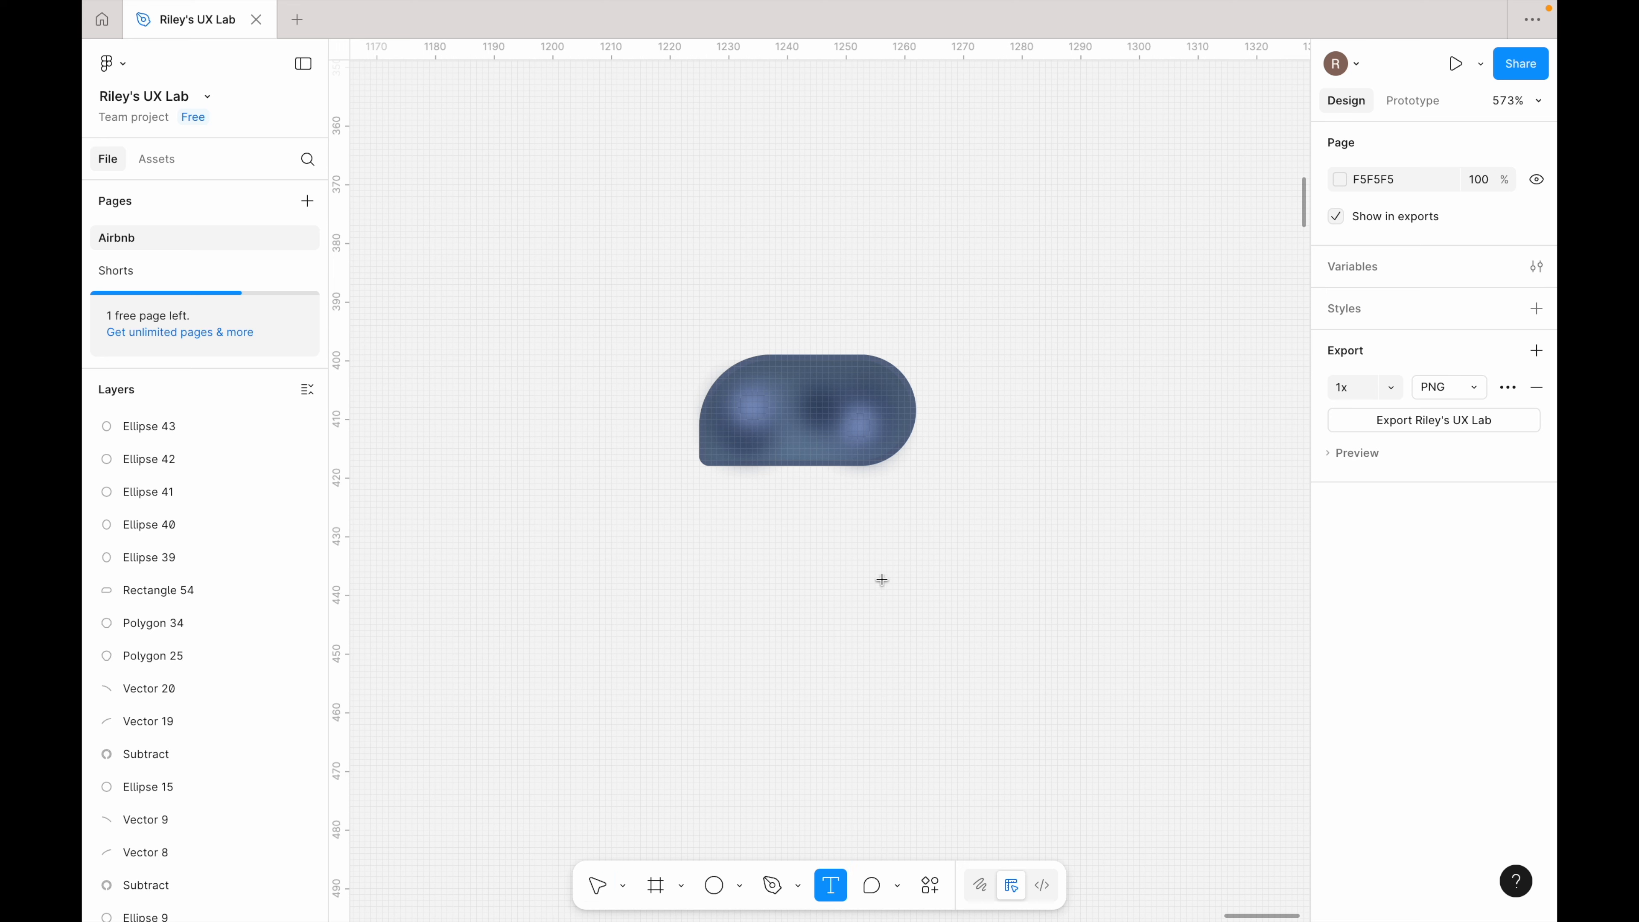
left_click(814, 572)
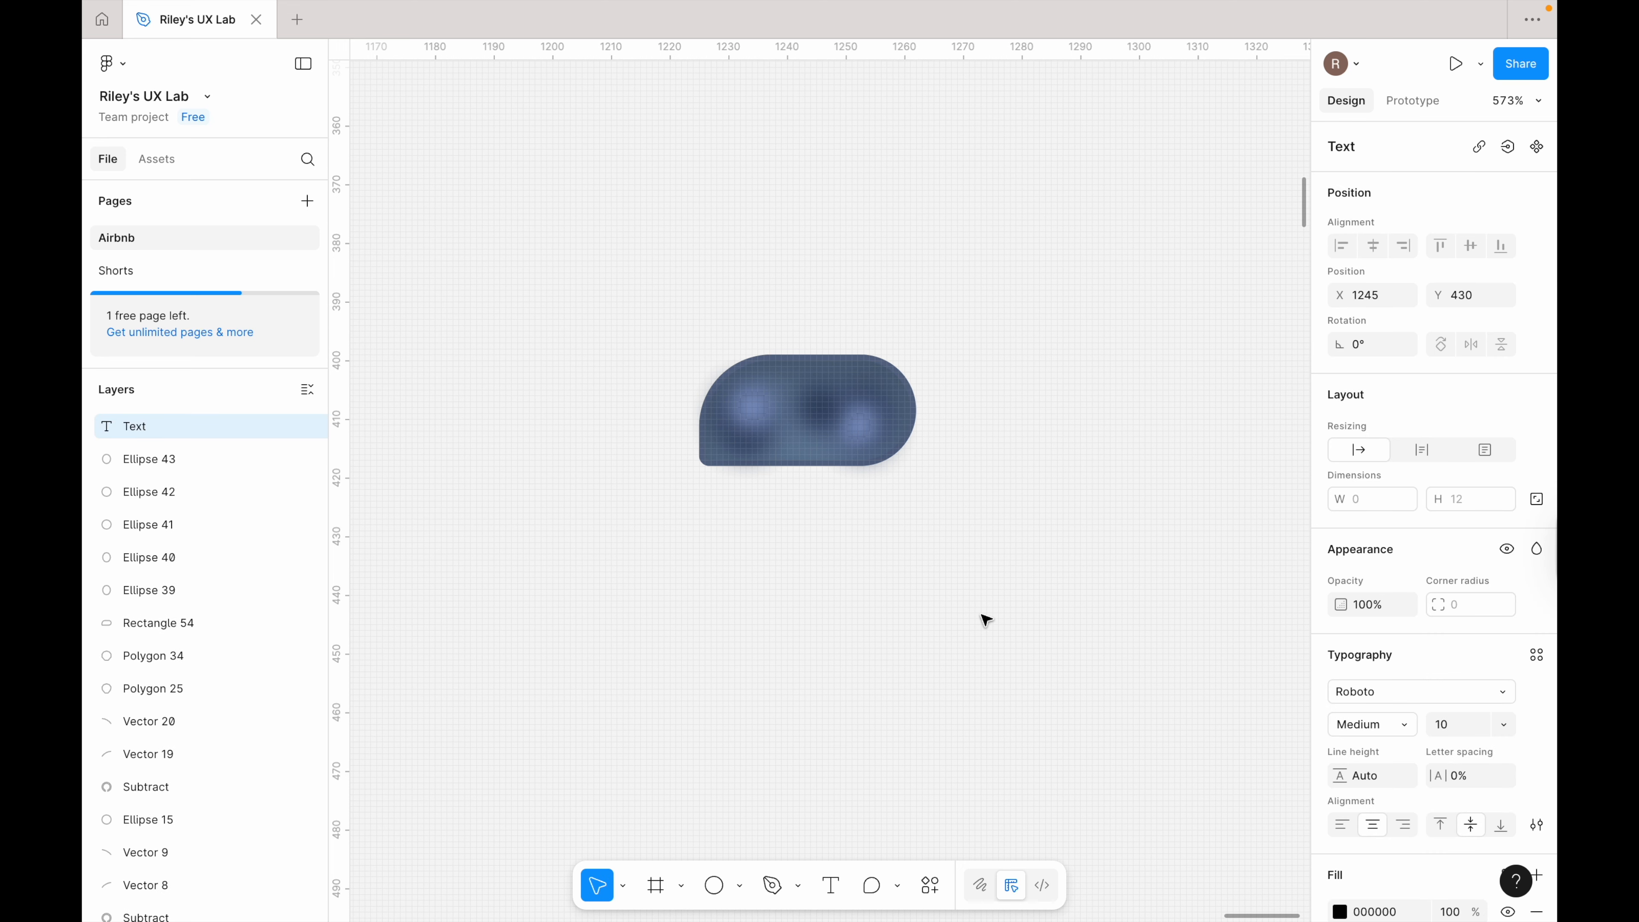
type("NEW")
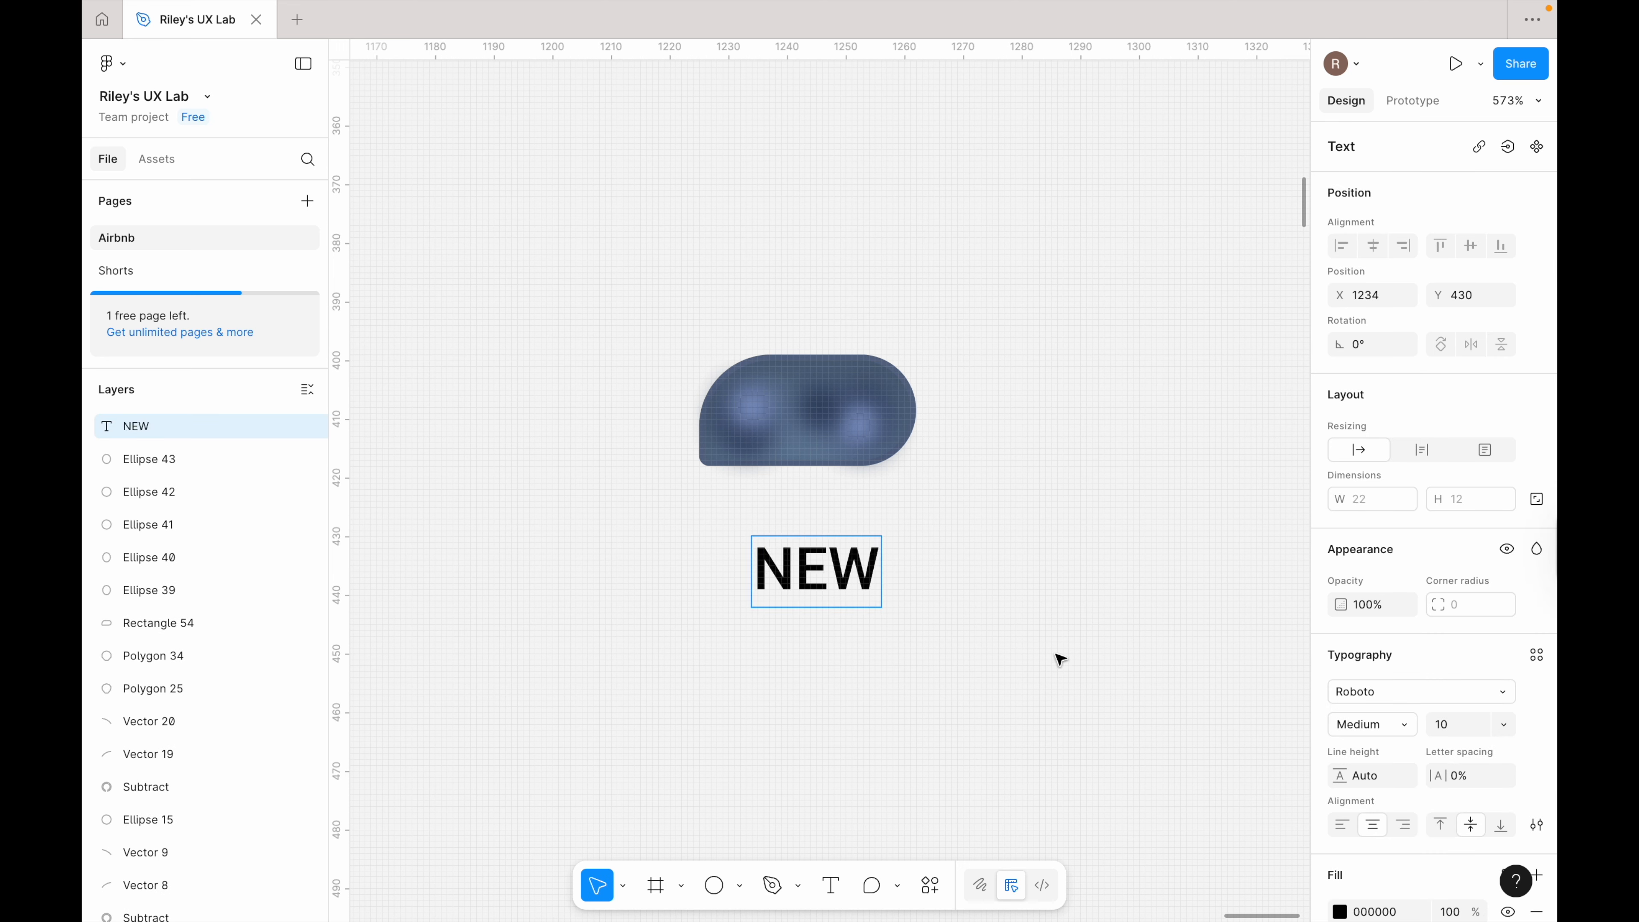
key("Escape")
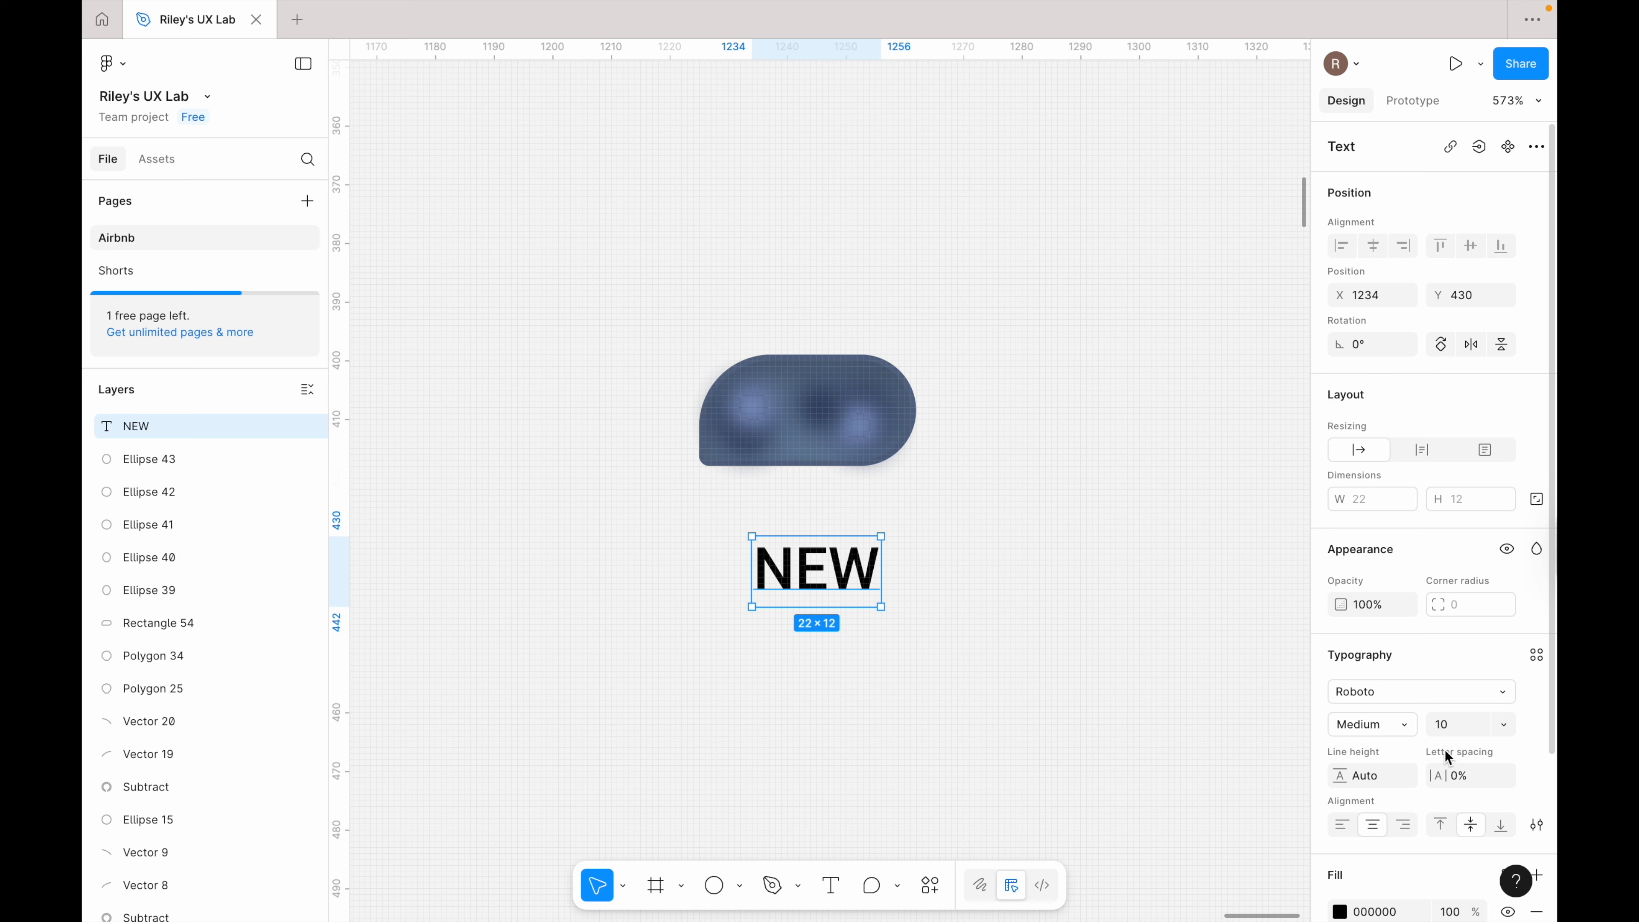
Step: Set the "NEW" text's letter spacing to 5% and place it centrally on the badge at X 1232, Y 403
left_click(1440, 775)
left_click(1458, 780)
type("5")
key("Return")
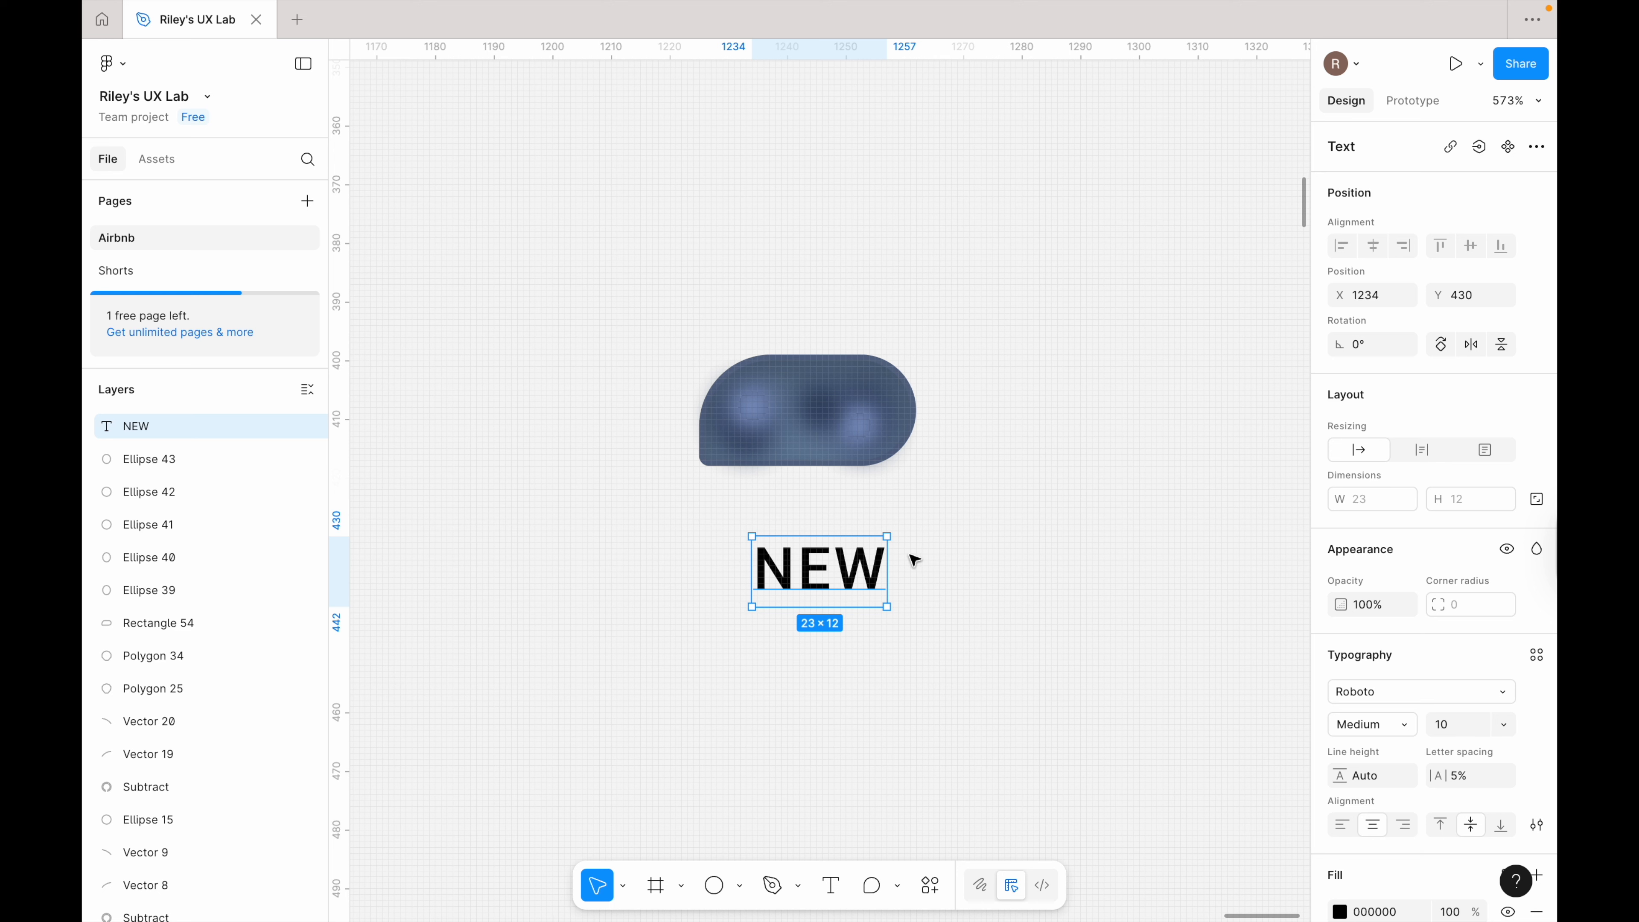
left_click_drag(865, 568, 850, 413)
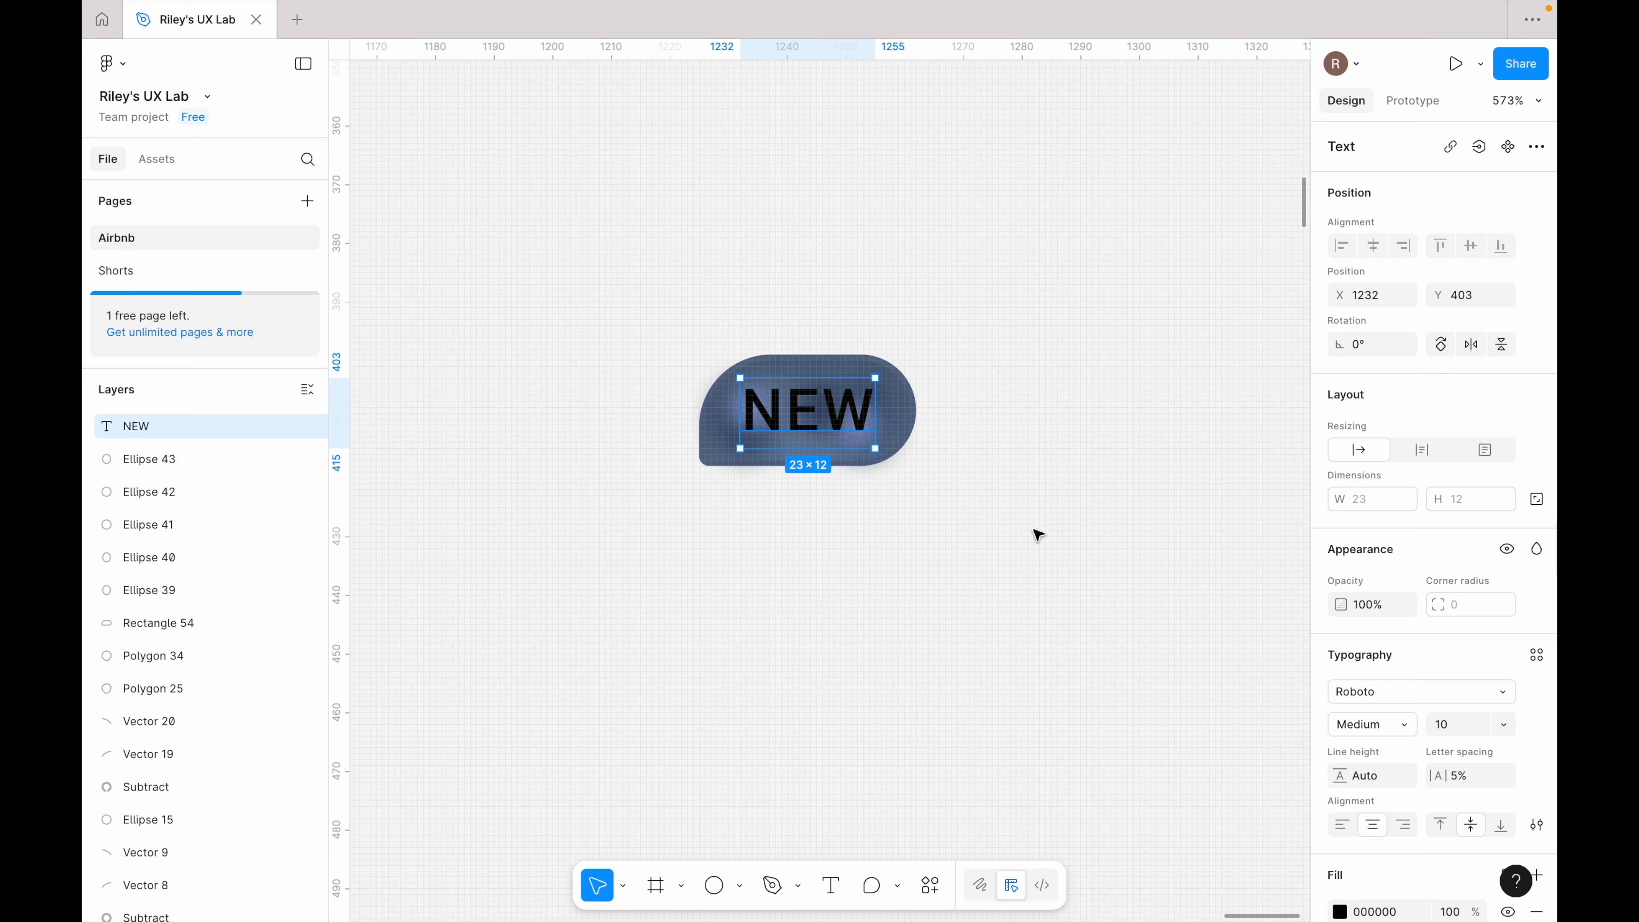
Step: Shift the "NEW" text one pixel left to X 1231 and set its fill color to FFFFFF
key("Left")
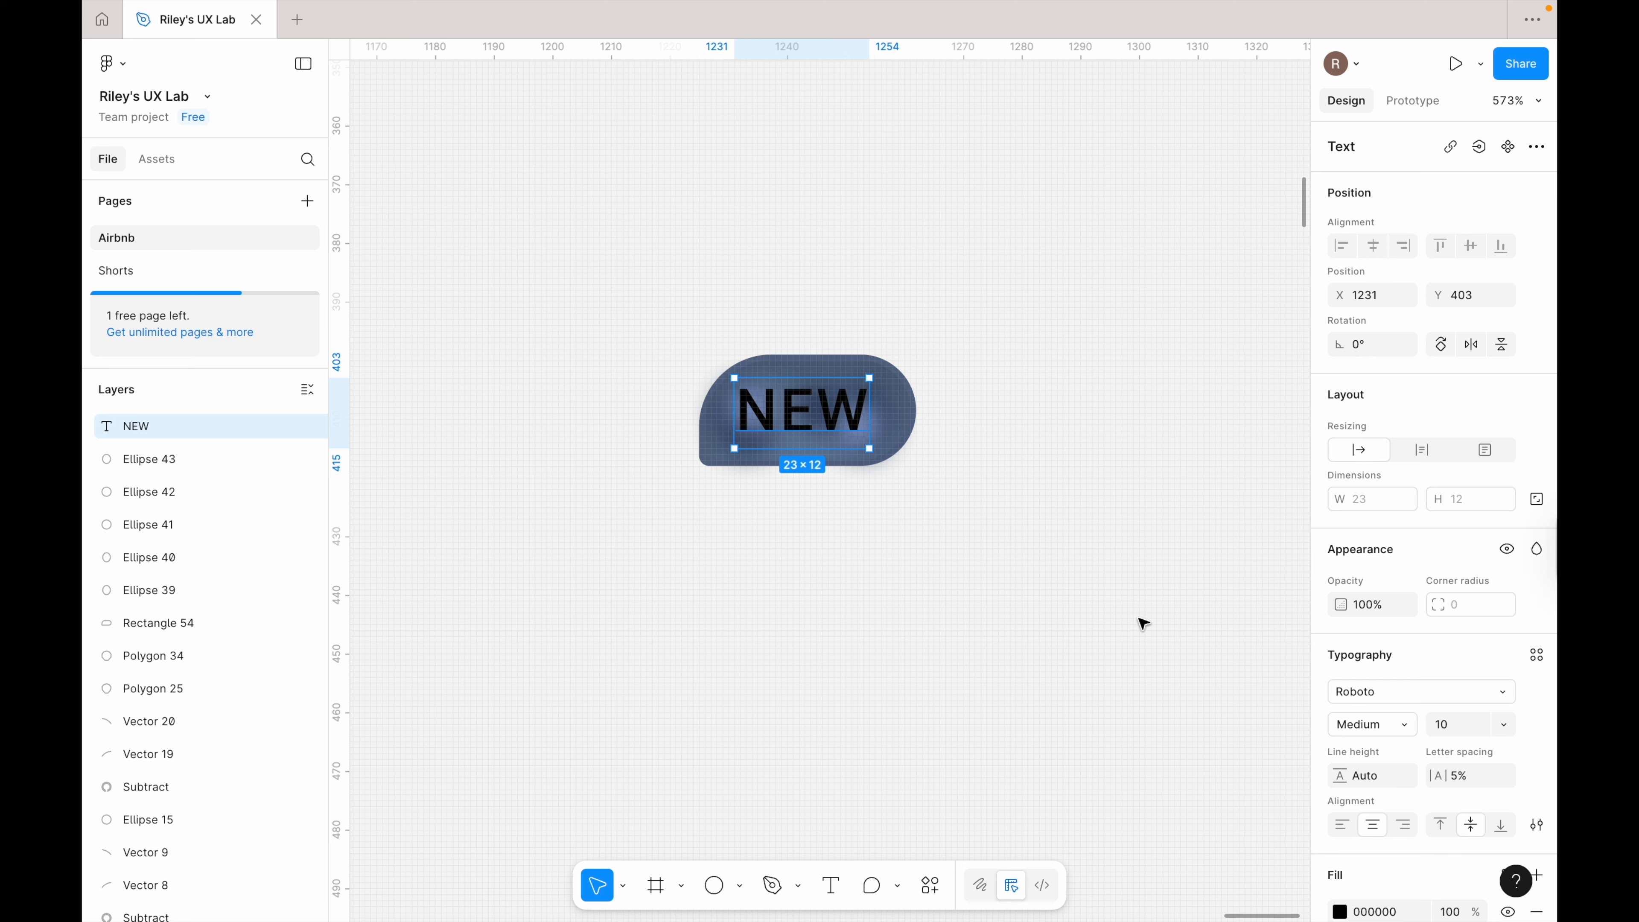
scroll(1381, 801, "down", 3)
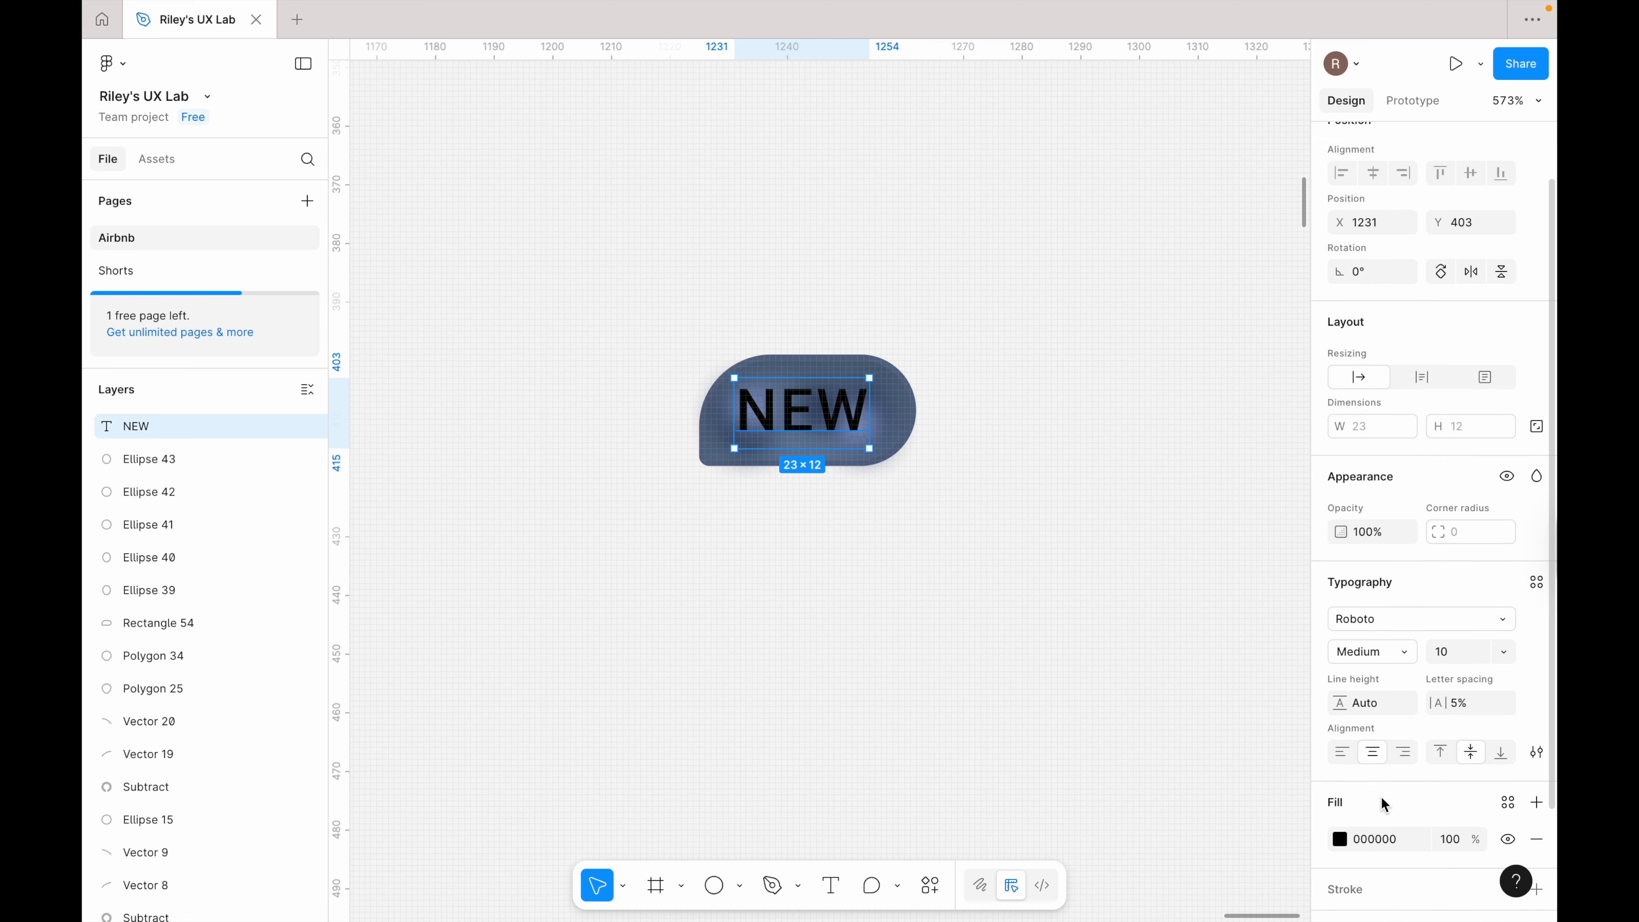
left_click(1381, 807)
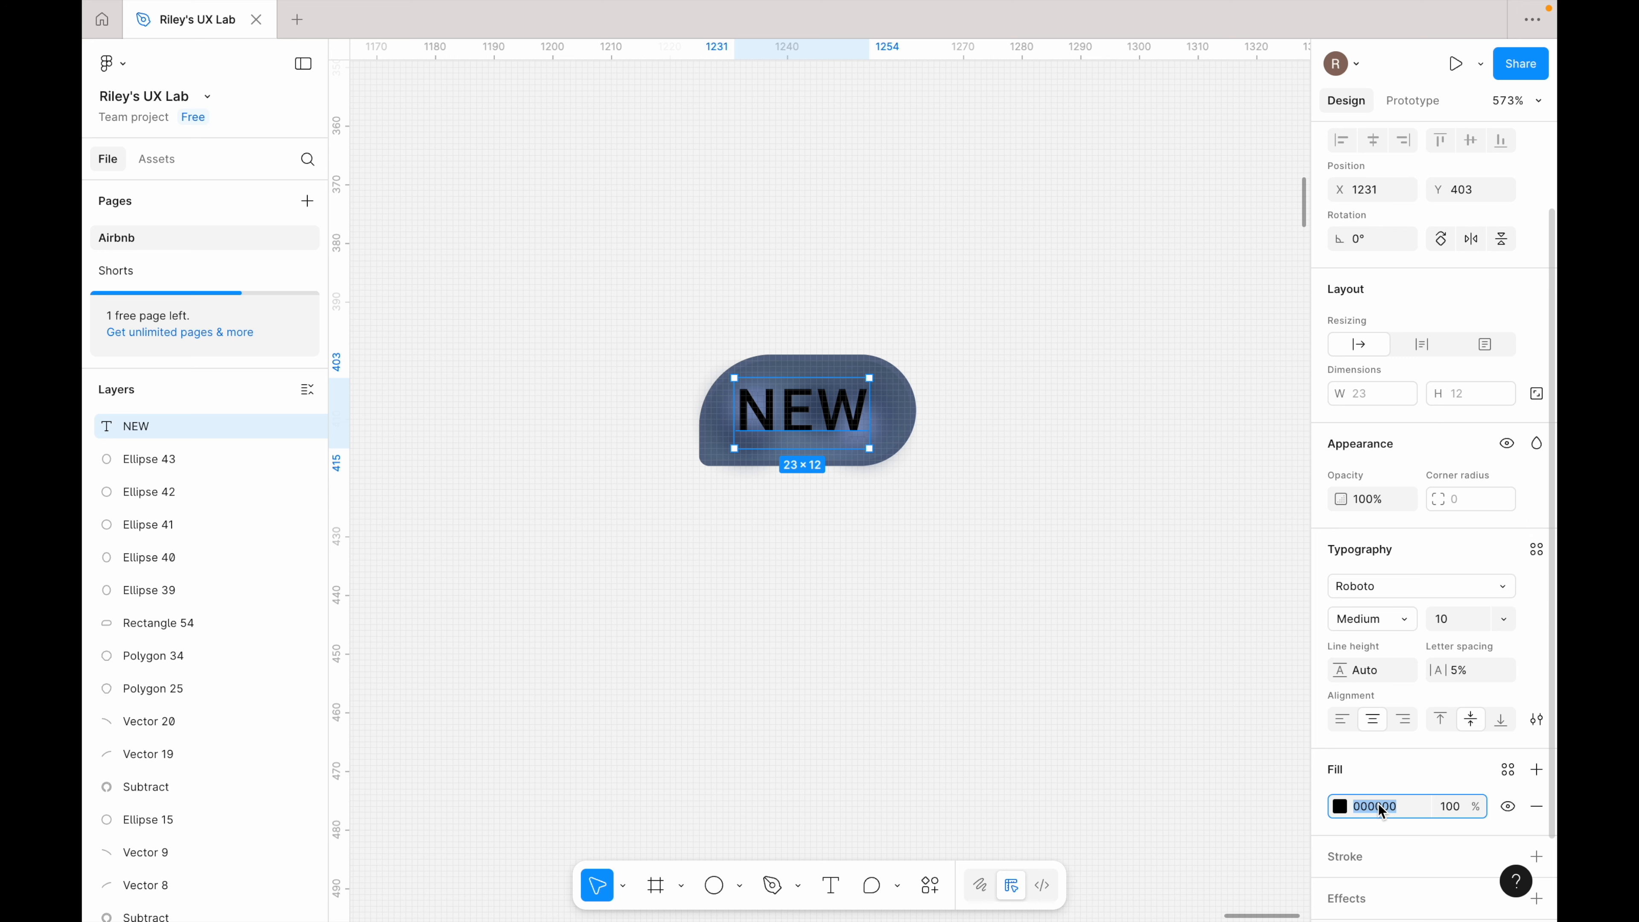
type("FFFFFF")
key("Return")
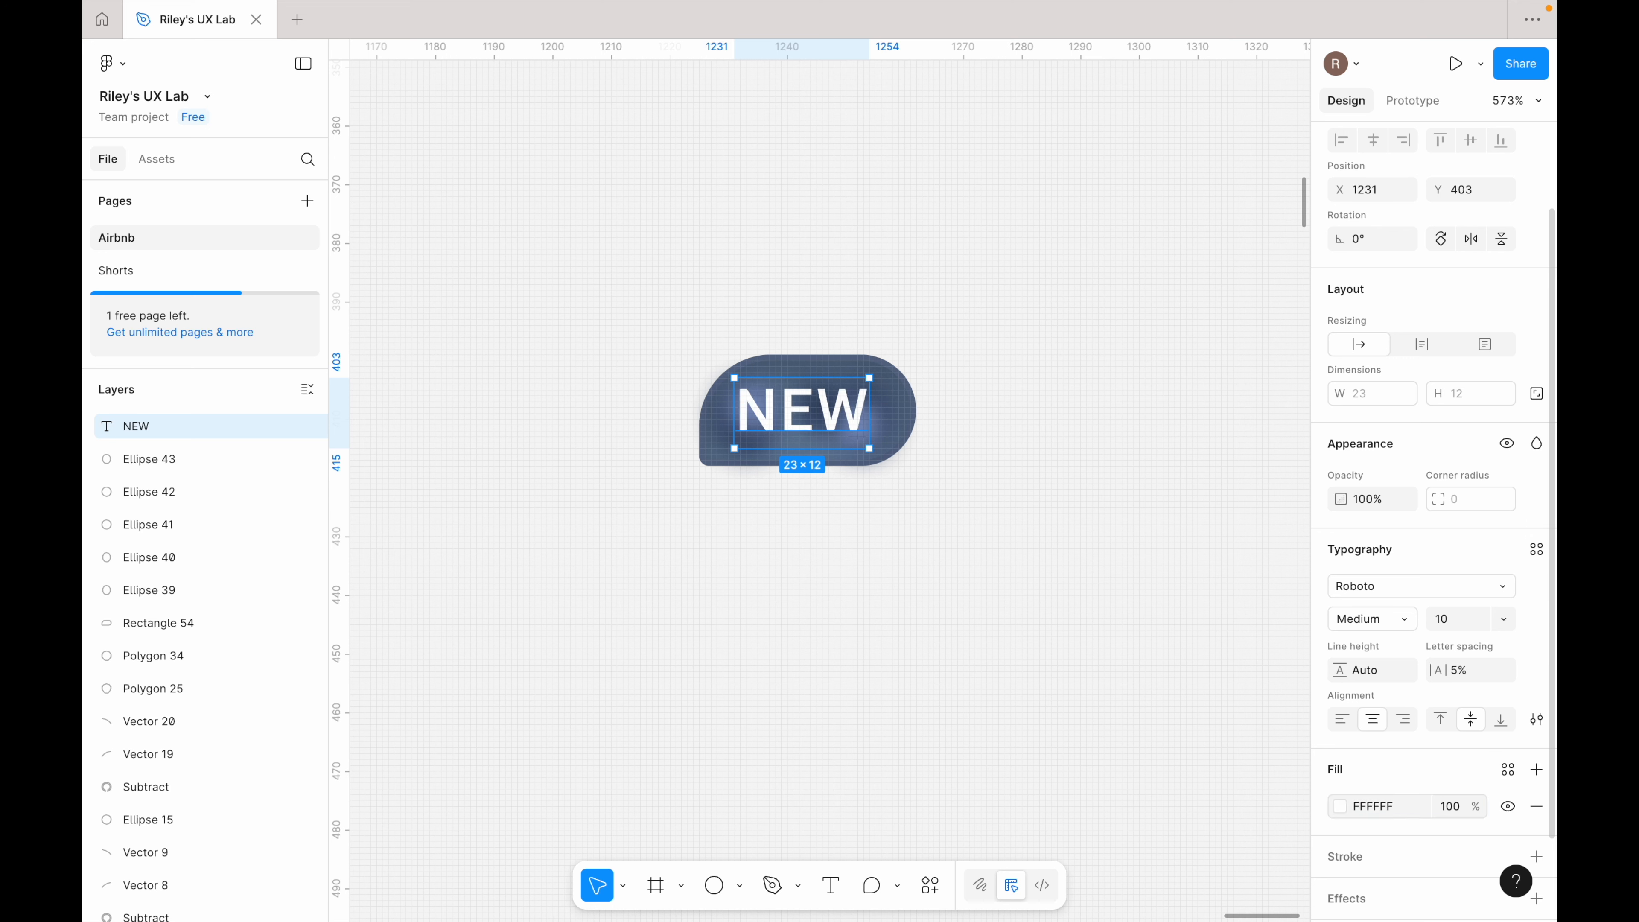
left_click(779, 529)
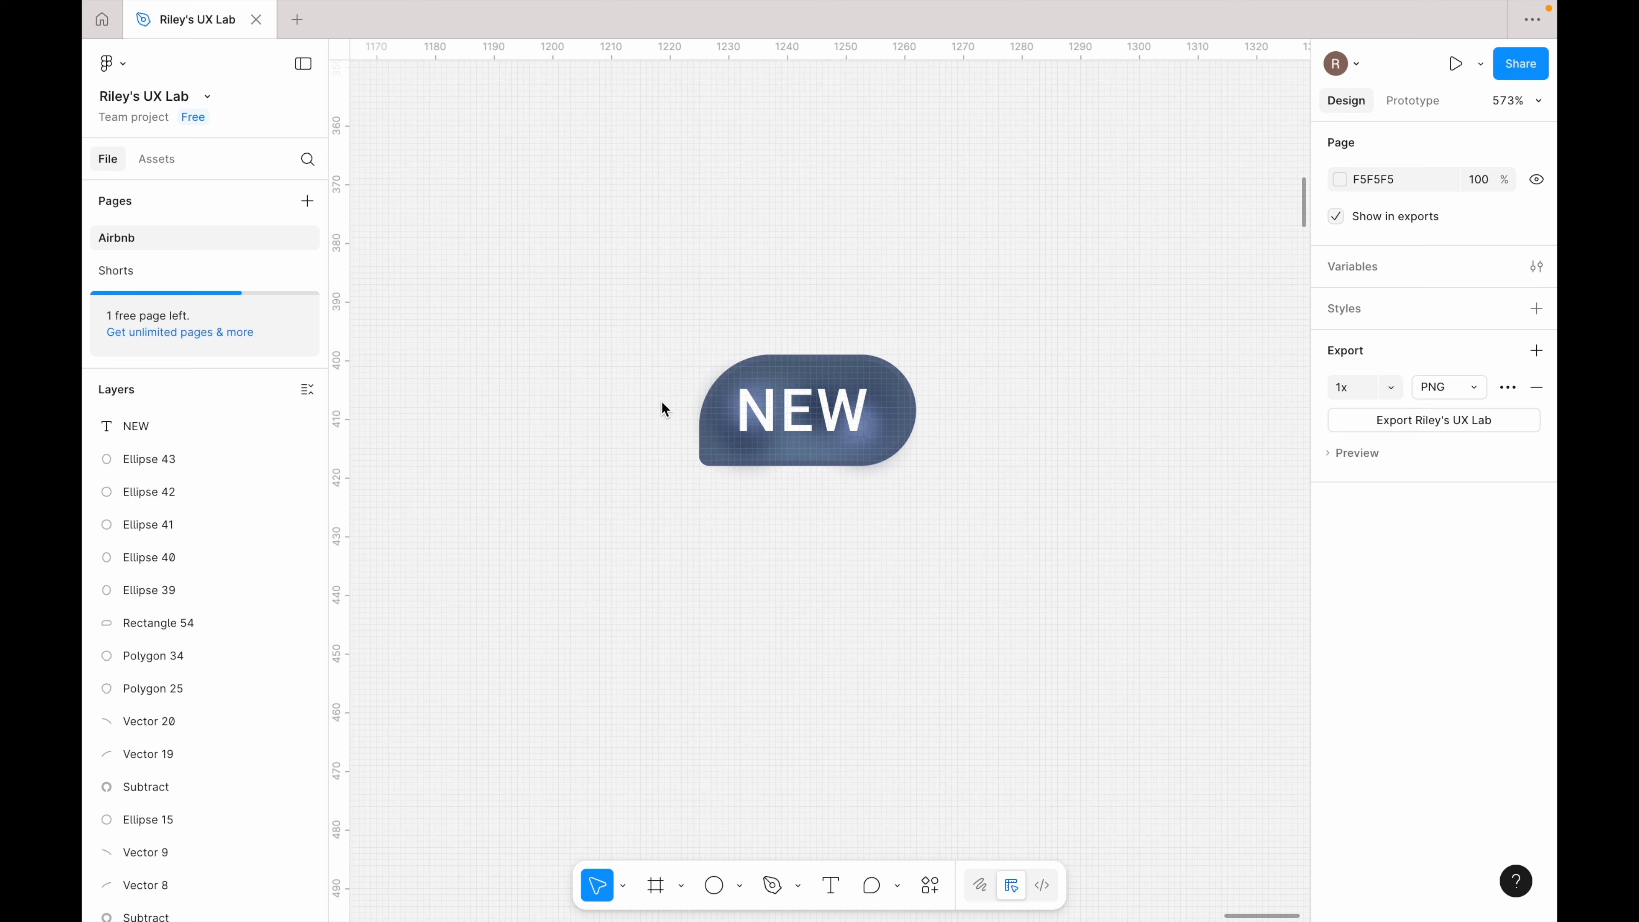
Step: Group the "NEW" text, the five ellipses and the badge's base rectangle into one object
left_click_drag(617, 288, 1010, 548)
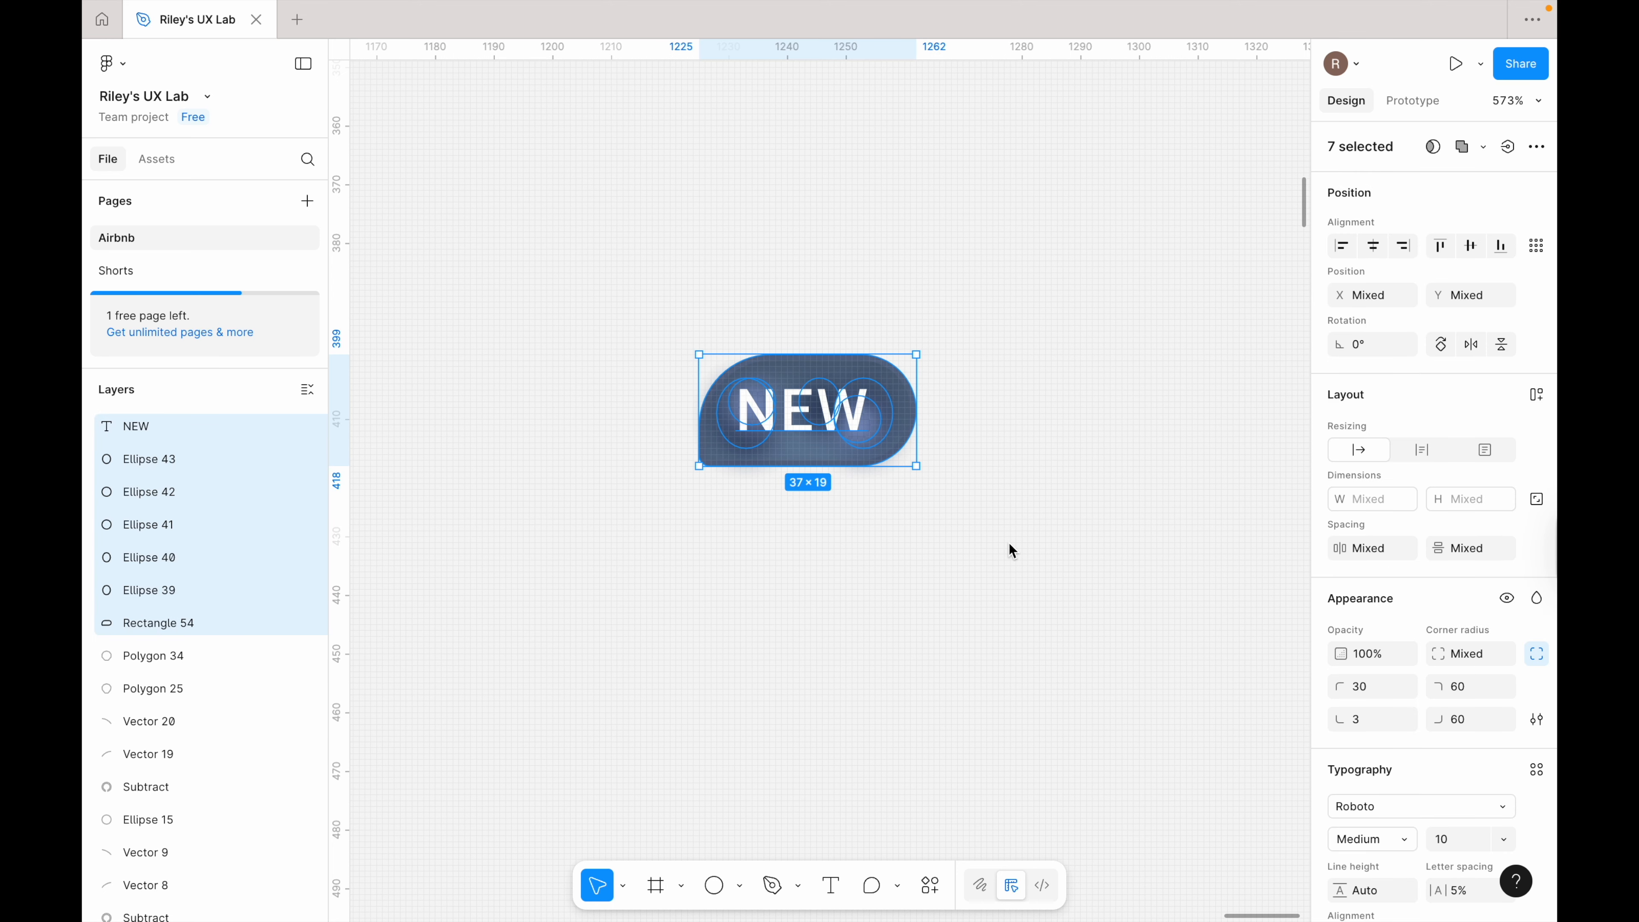
key("ctrl+g")
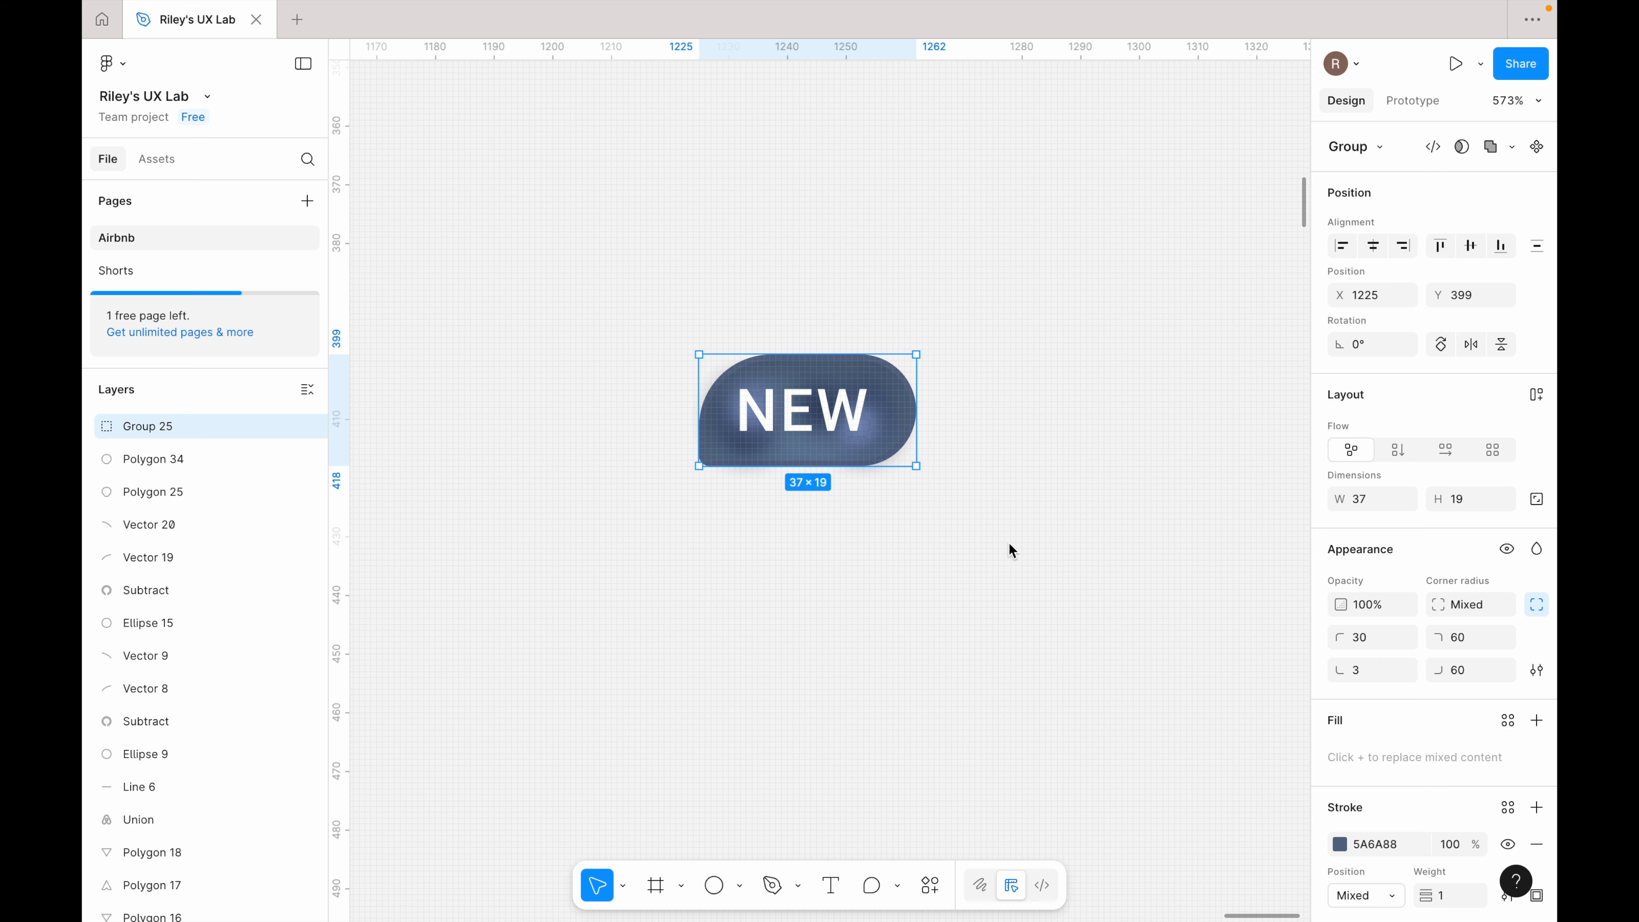
left_click(1009, 541)
Step: Place the badge beside the Experiences icon in iPhone 16 Pro Max - 2 at X 255, Y 153, with a copy beside Services at X 381
mouse_move(885, 448)
left_mouse_down()
mouse_move(927, 406)
mouse_move(844, 305)
mouse_move(871, 450)
left_mouse_up()
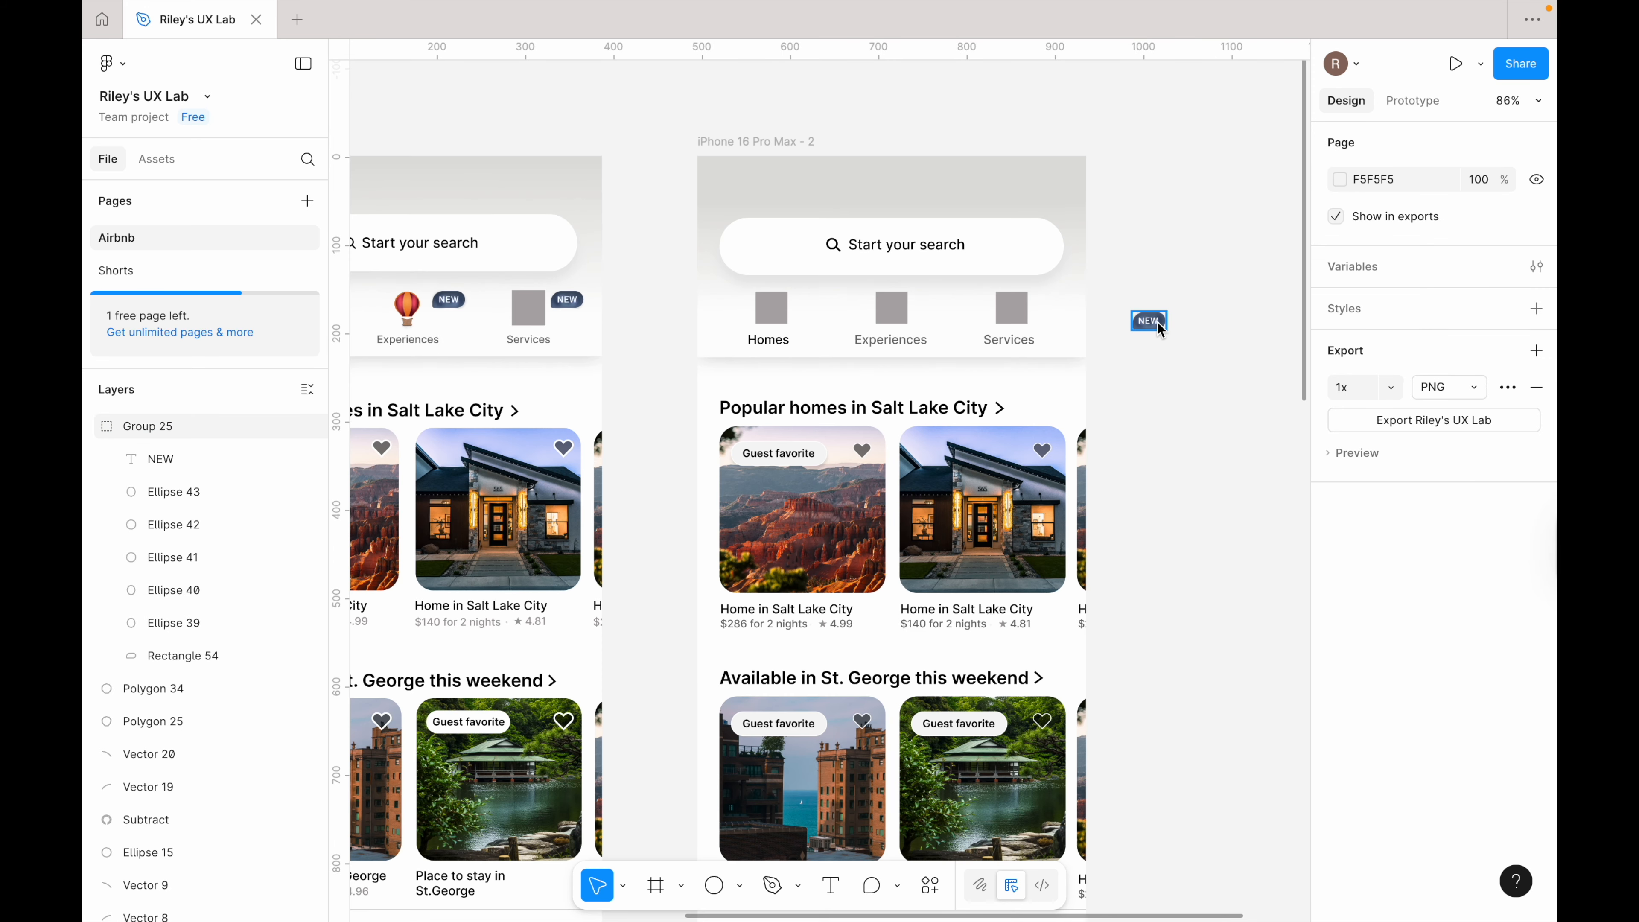
left_click_drag(1157, 324, 941, 300)
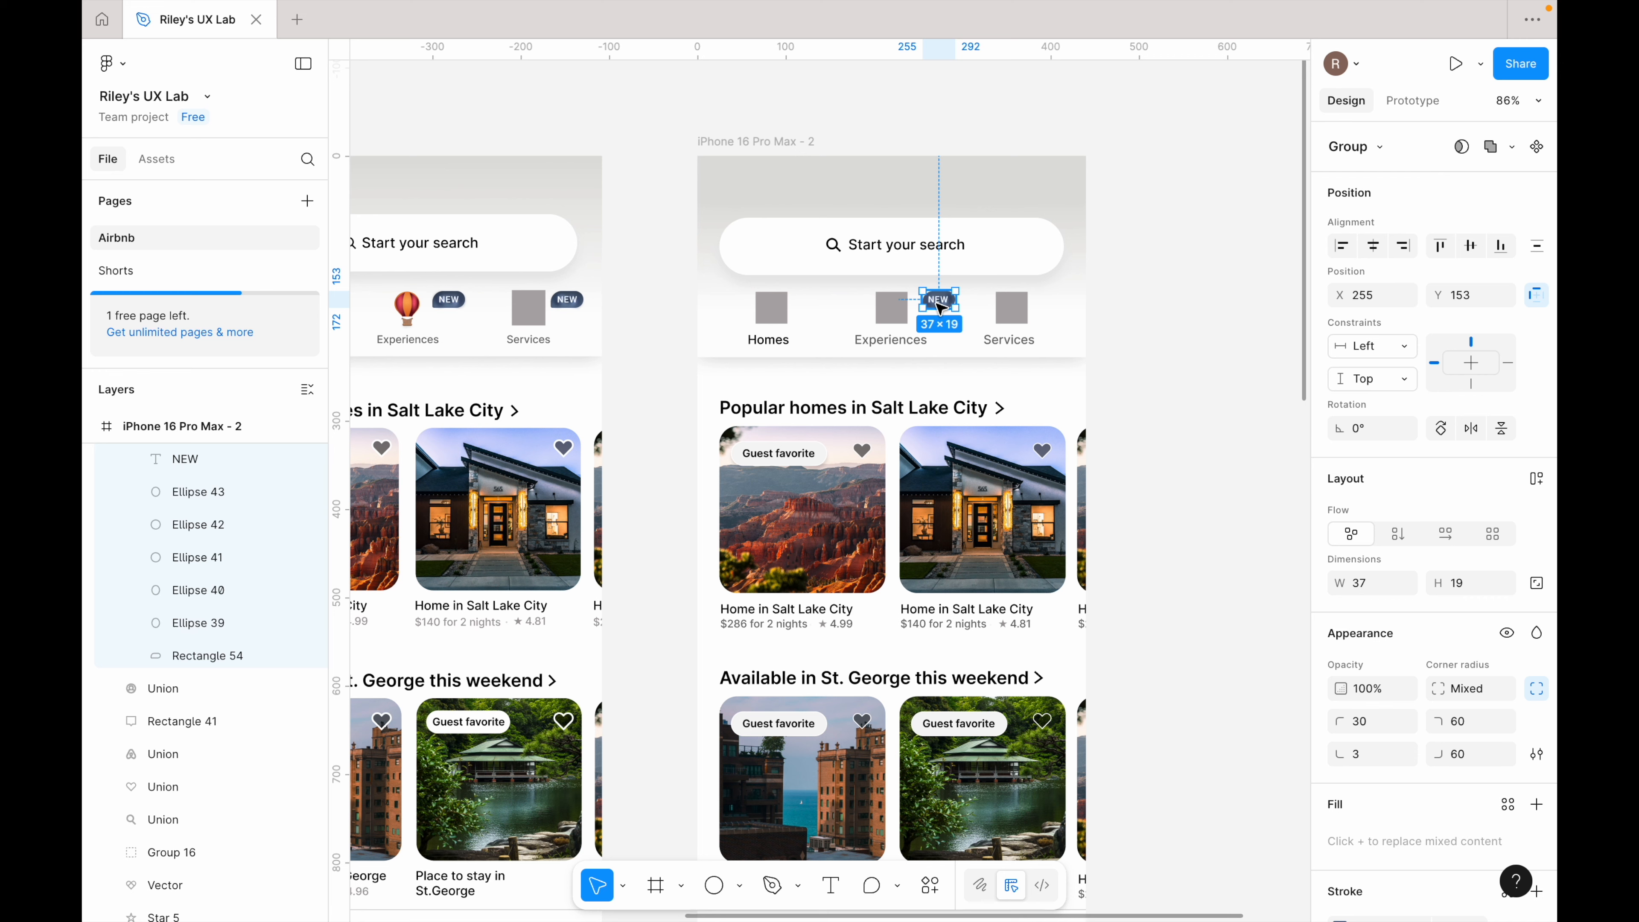
left_click_drag(940, 306, 1053, 308)
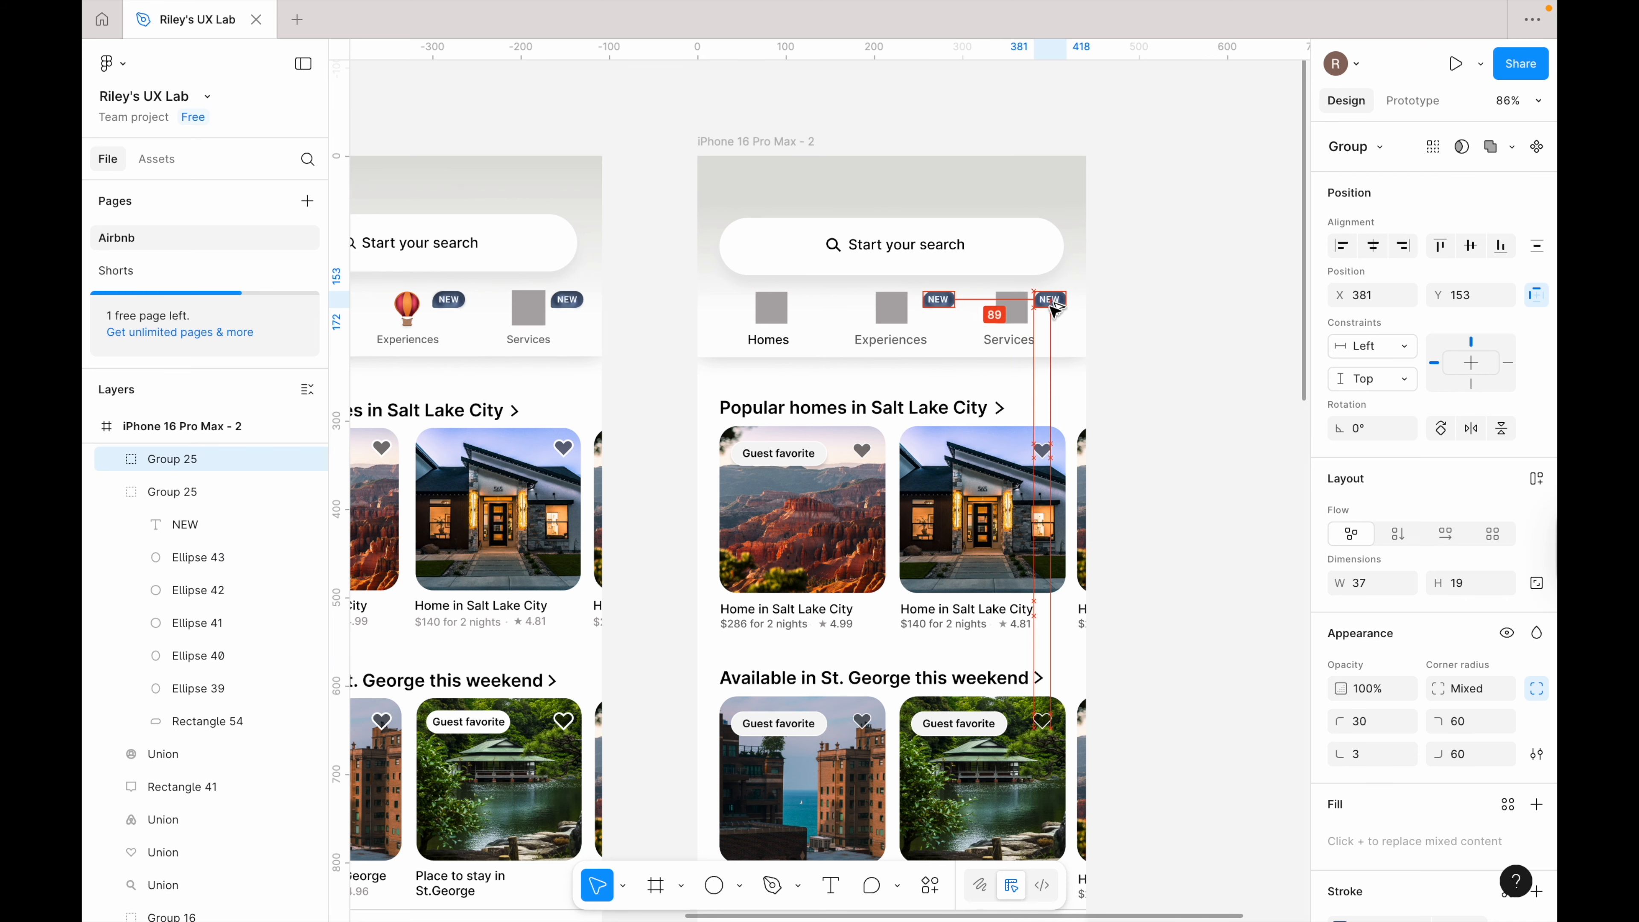
left_click(1158, 350)
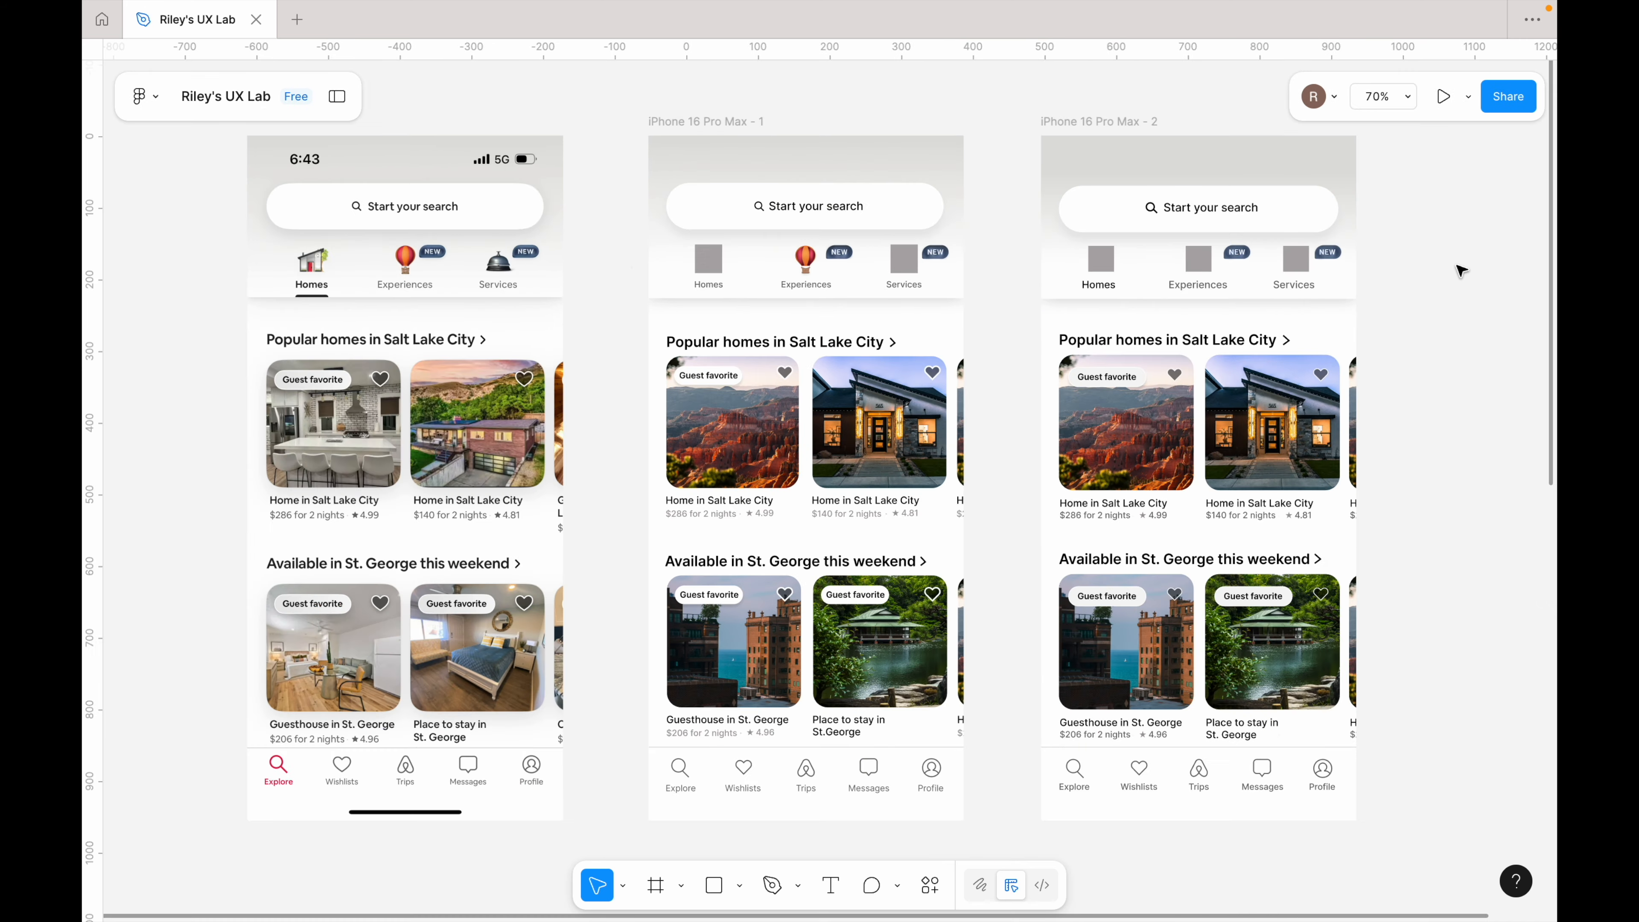